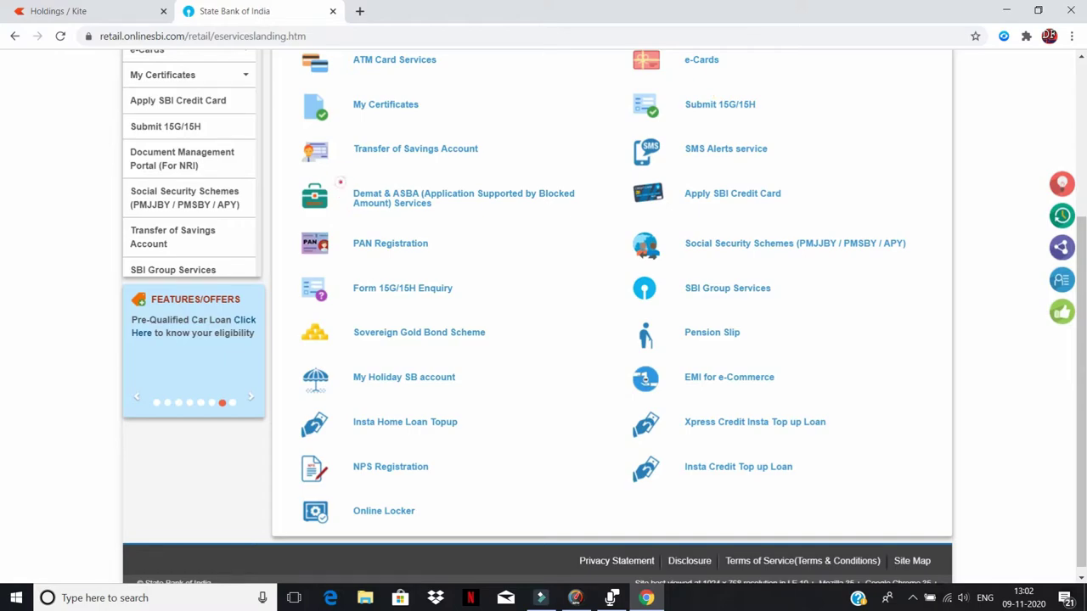
Open Demat & ASBA Services from e-Services and highlight its ASBA Services (IPO) section
drag(340, 181, 606, 214)
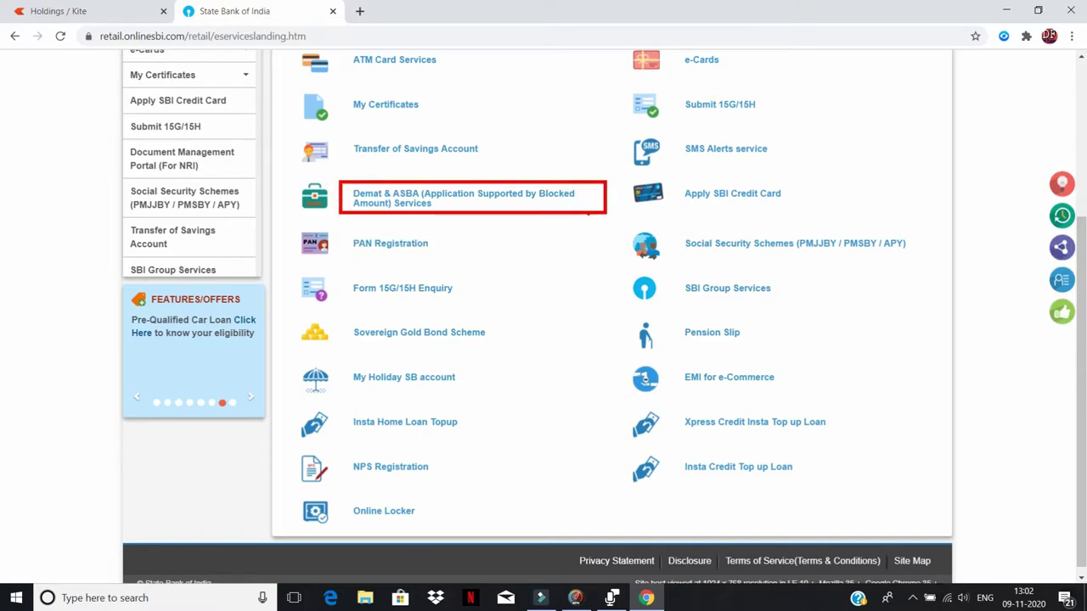
click(516, 194)
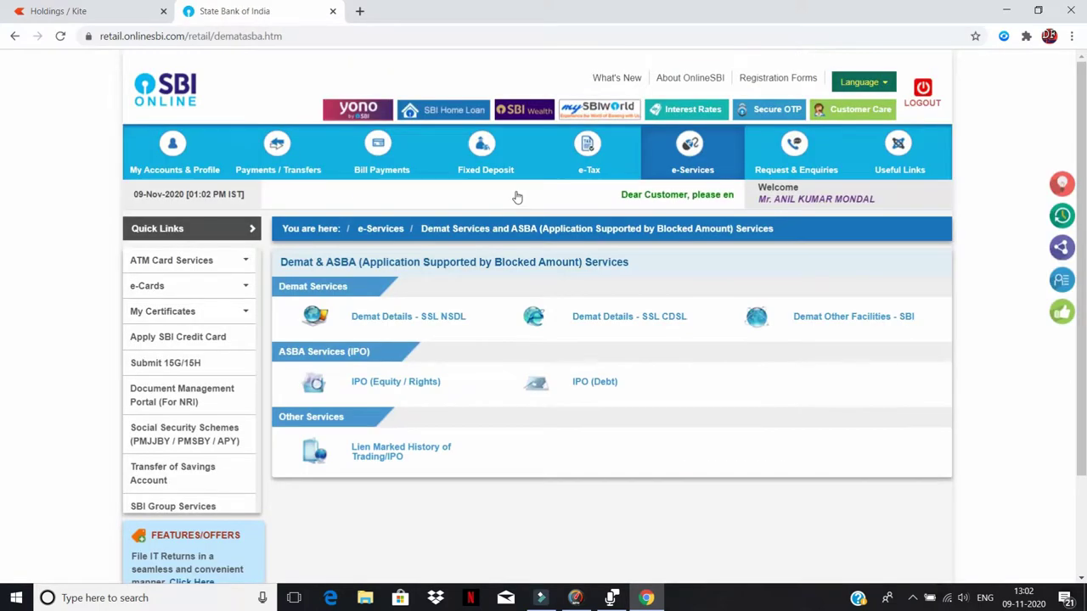
scroll(586, 357, down, 2)
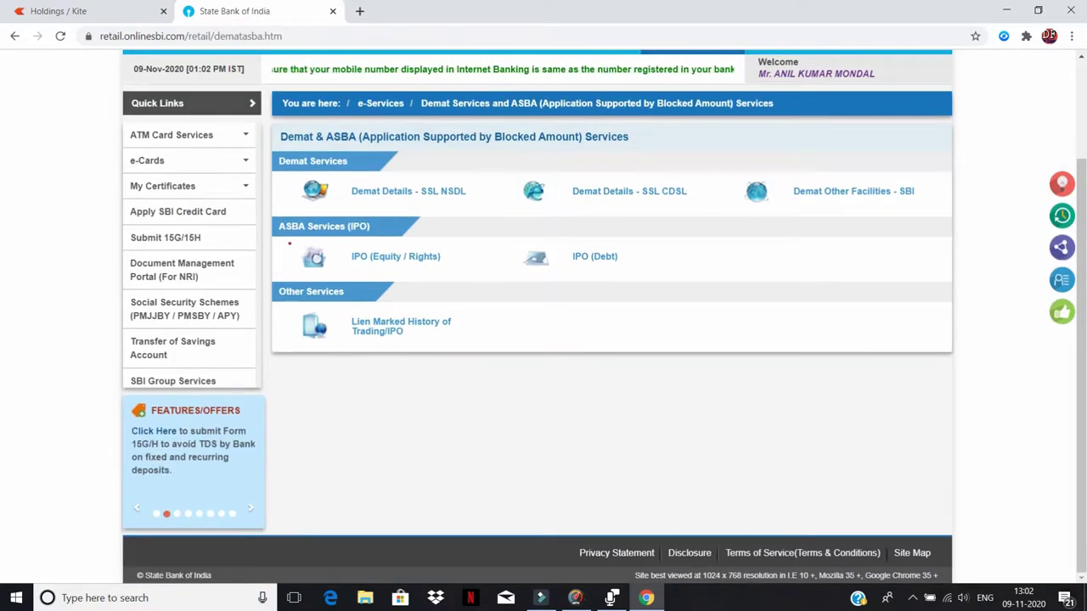
drag(276, 213, 392, 248)
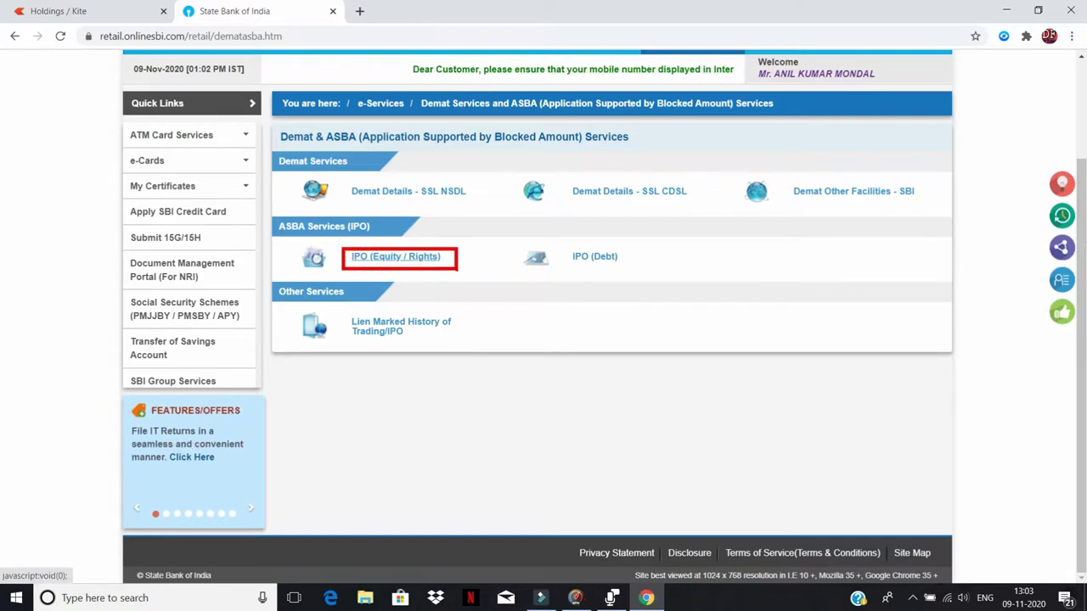
Open IPO (Equity / Rights) applications and accept the application terms
click(419, 257)
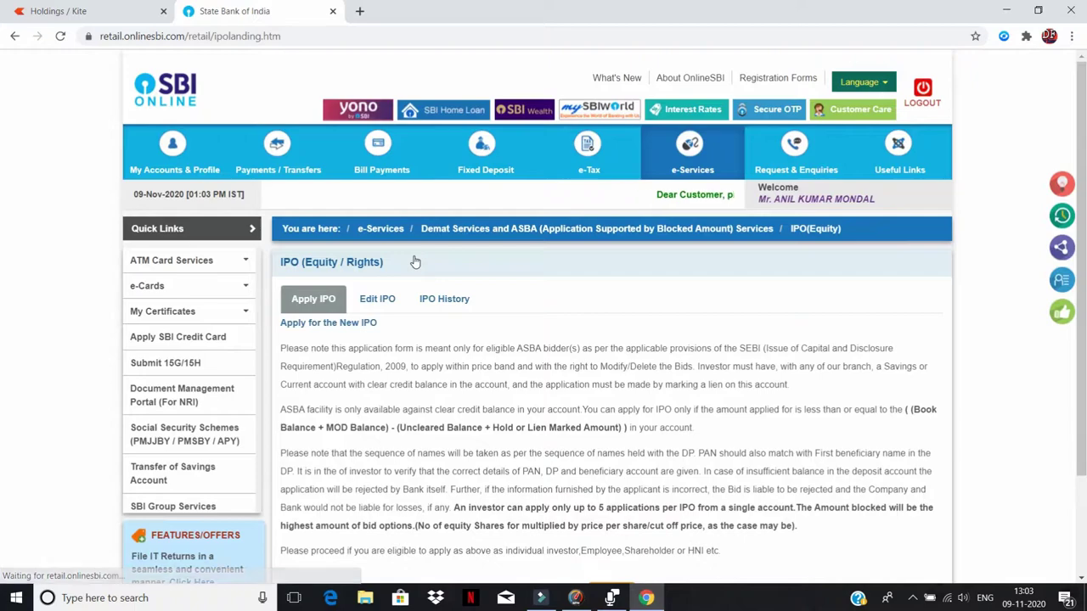
scroll(415, 261, down, 3)
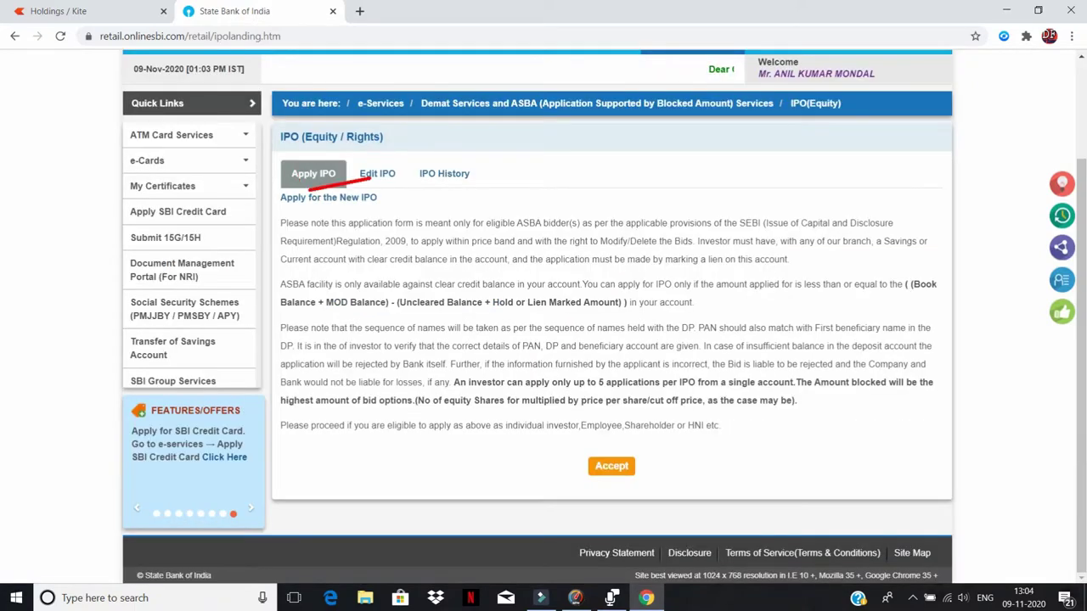
drag(589, 478, 641, 479)
click(626, 468)
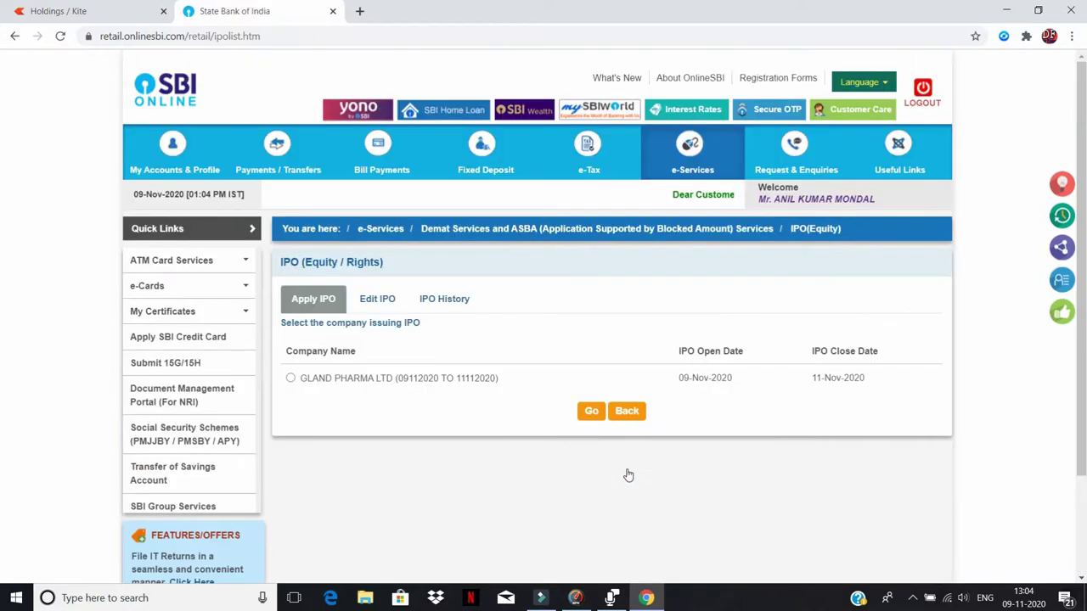
scroll(625, 473, down, 3)
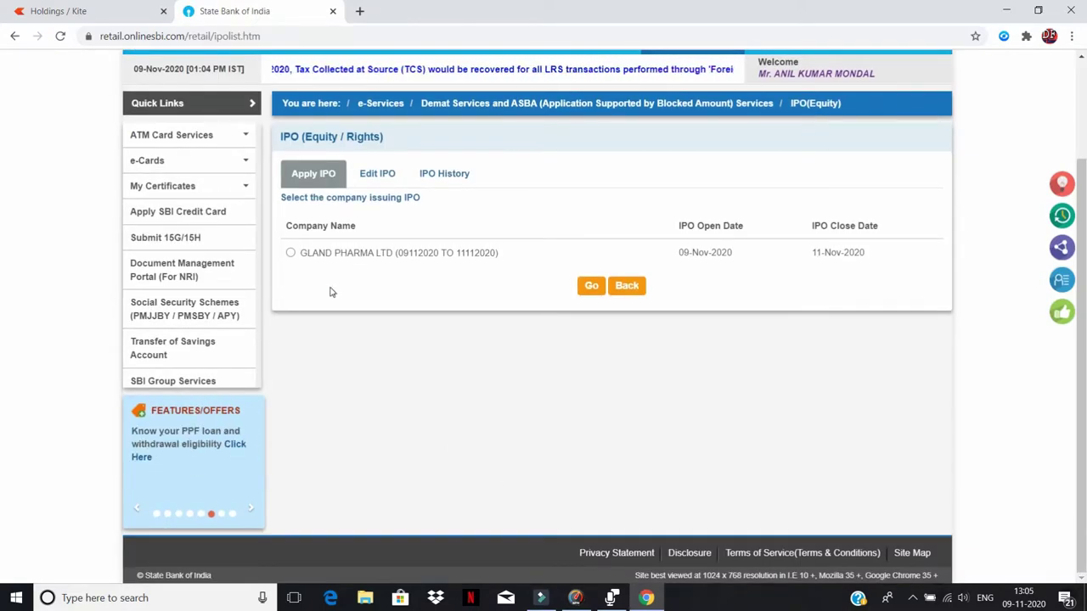
Select the GLAND PHARMA LTD issue, proceed, and accept the ASBA investor undertaking
drag(295, 263, 407, 263)
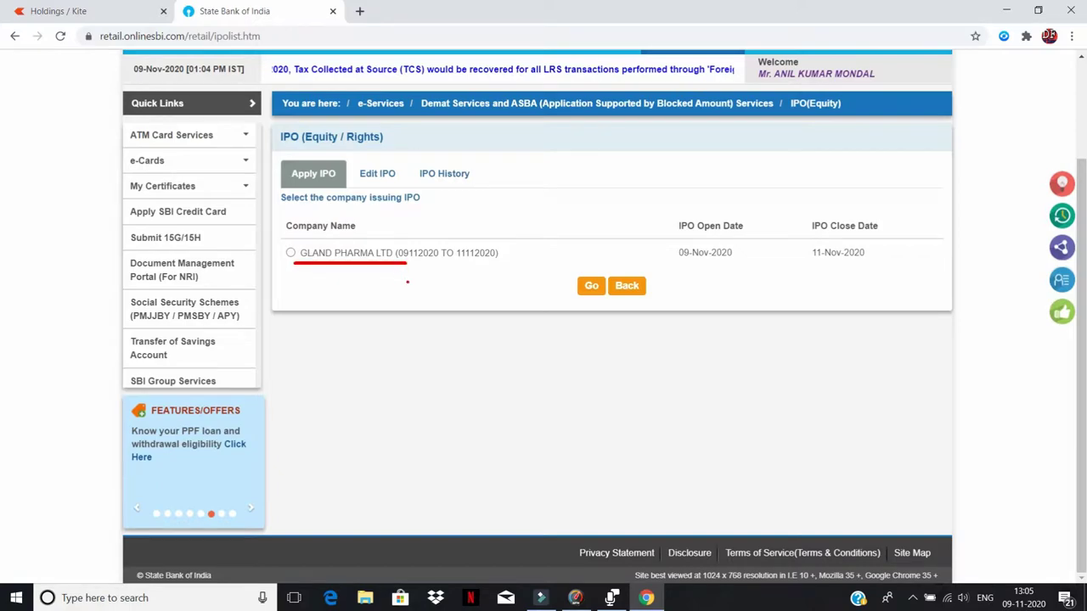
mouse_move(580, 285)
mouse_down()
mouse_move(604, 304)
mouse_move(586, 276)
mouse_up()
key(Escape)
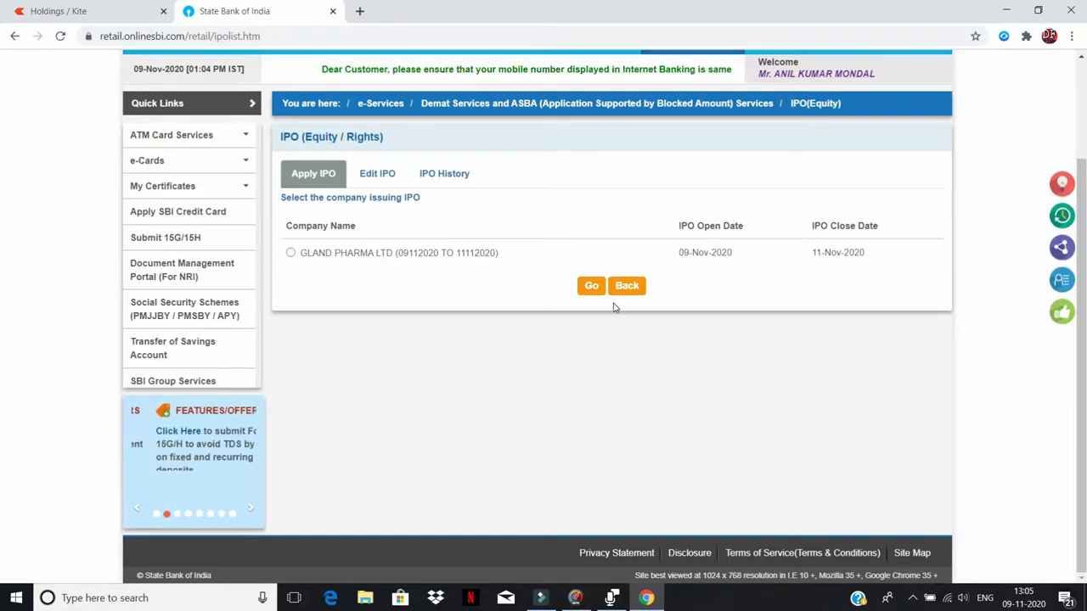
click(590, 286)
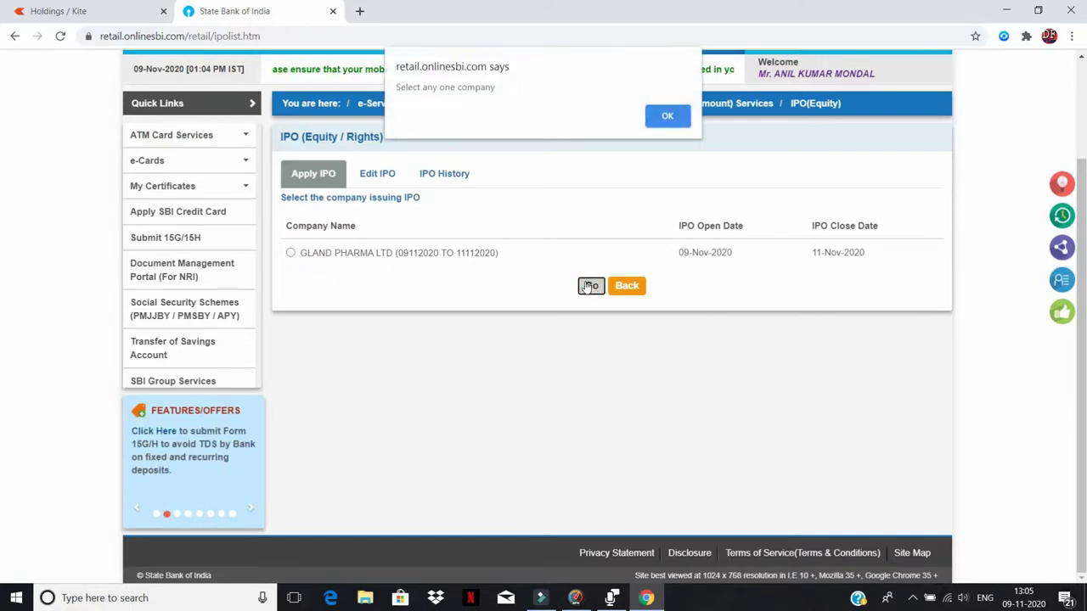
click(663, 119)
click(290, 253)
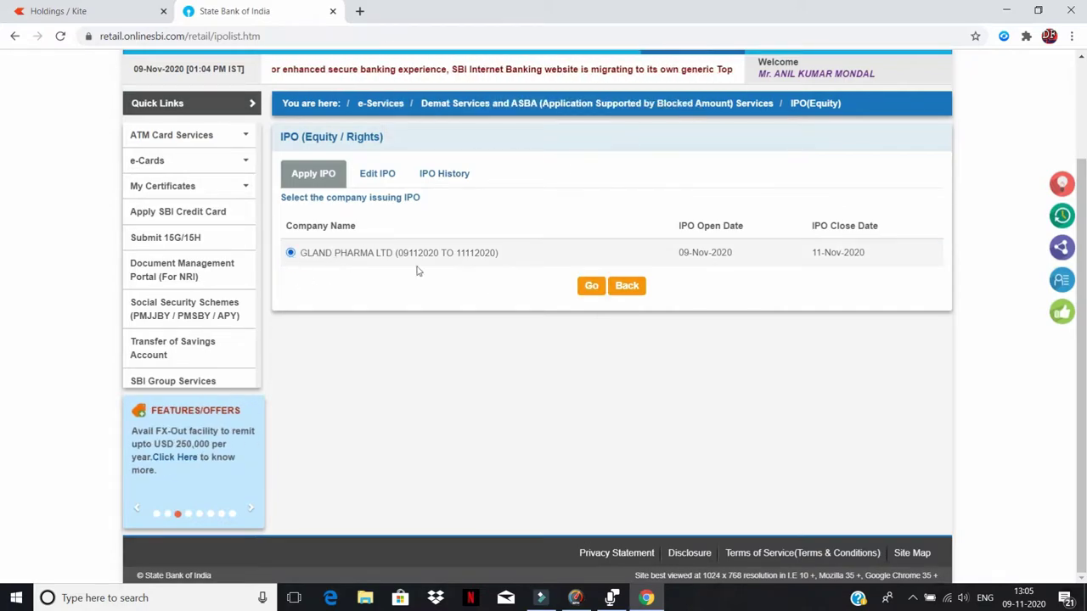
click(592, 287)
scroll(603, 339, down, 2)
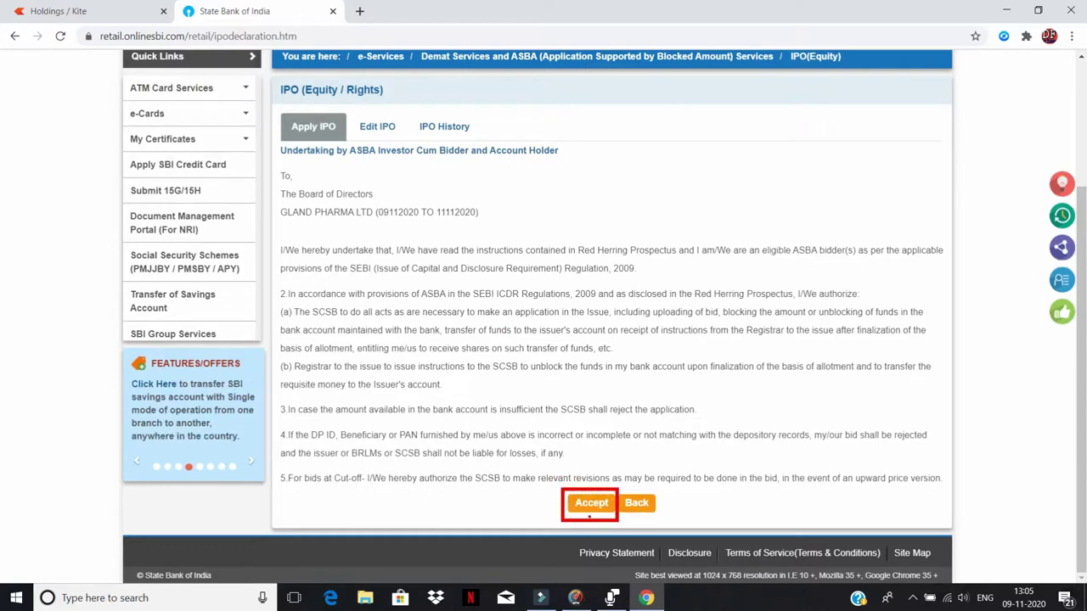
click(591, 504)
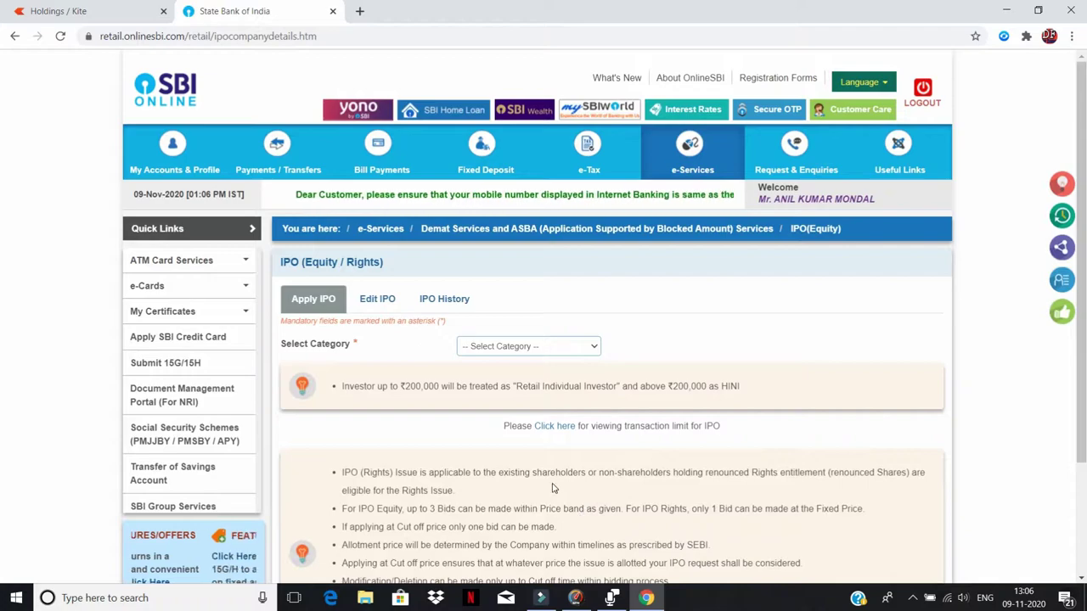
Choose Individual in the Select Category dropdown
scroll(552, 488, down, 3)
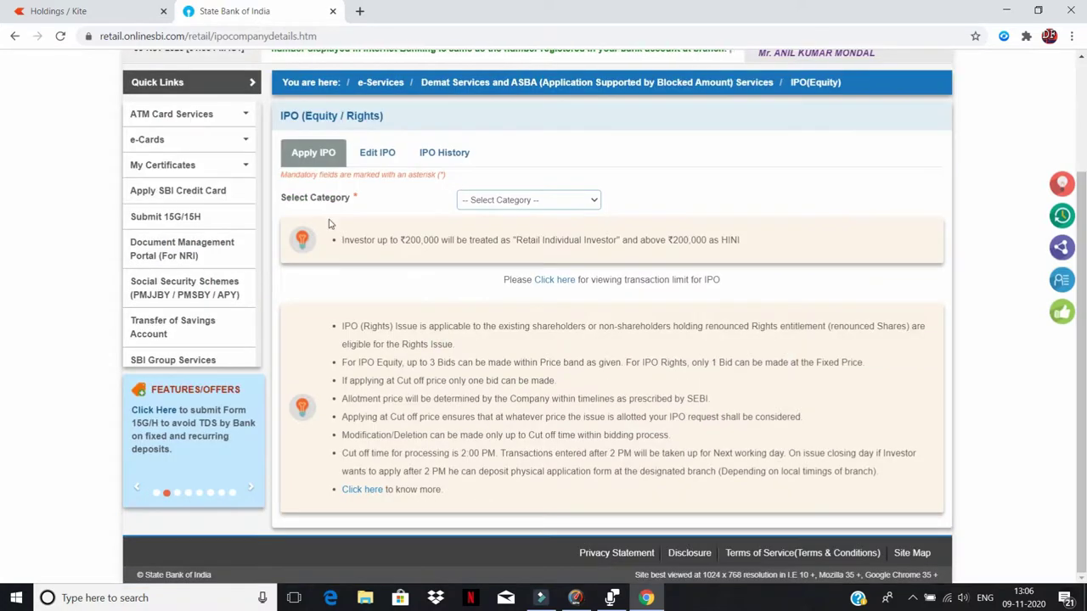
click(498, 201)
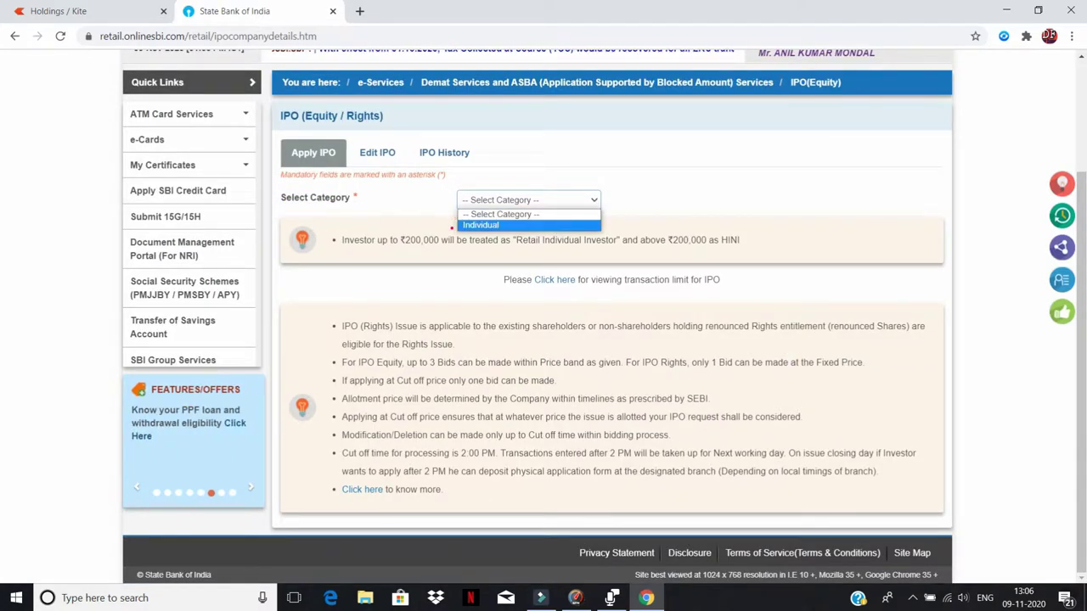
click(488, 224)
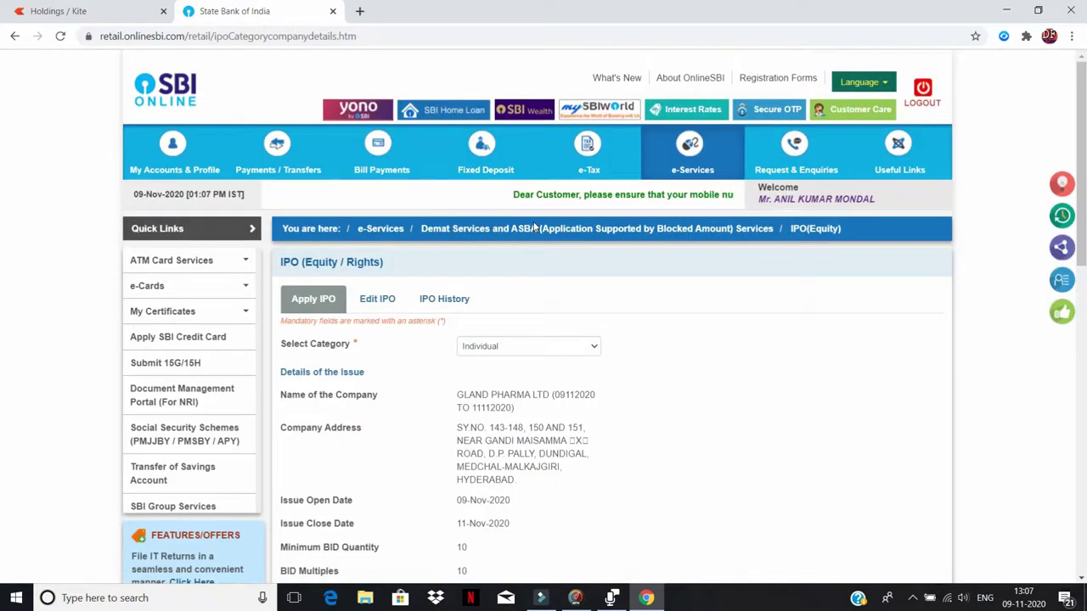
scroll(449, 126, down, 3)
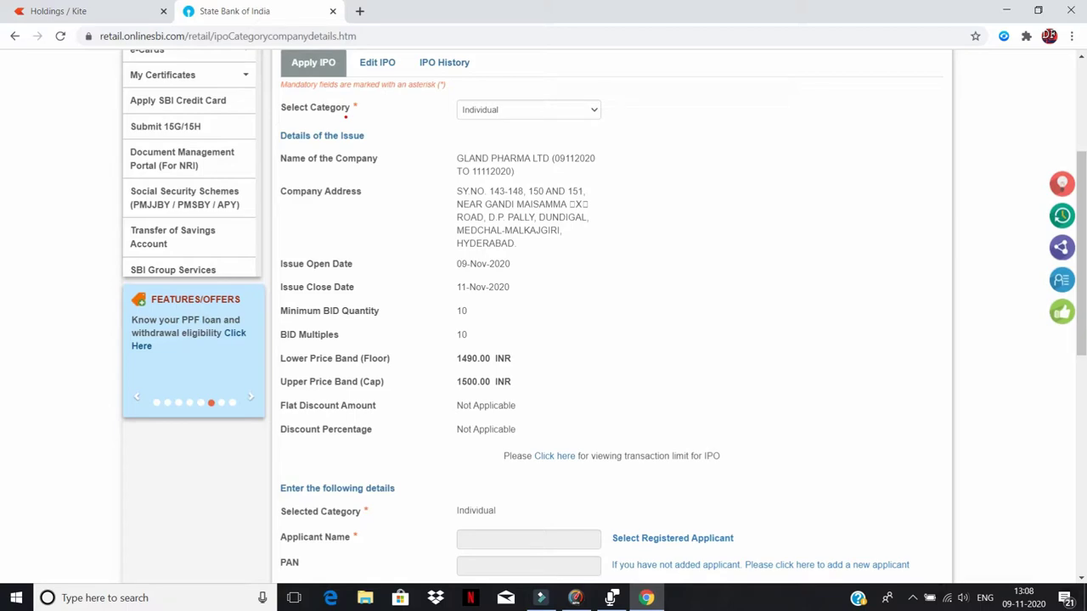
Highlight the company name and issue dates 09-Nov-2020 to 11-Nov-2020
drag(346, 117, 390, 108)
drag(348, 173, 389, 164)
drag(340, 275, 365, 272)
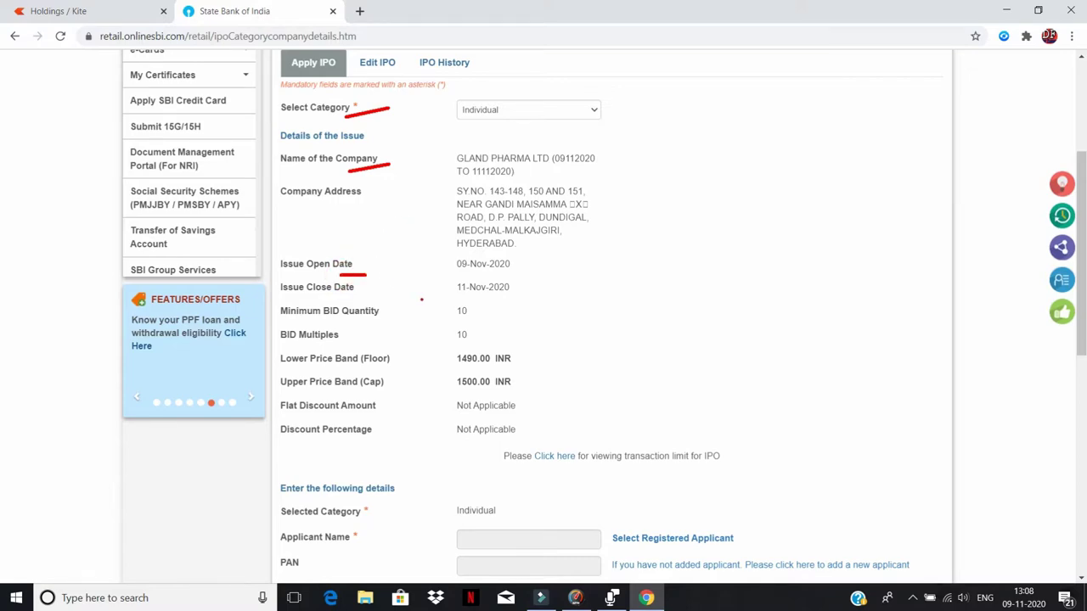
drag(463, 272, 506, 269)
drag(339, 293, 384, 291)
drag(452, 301, 486, 299)
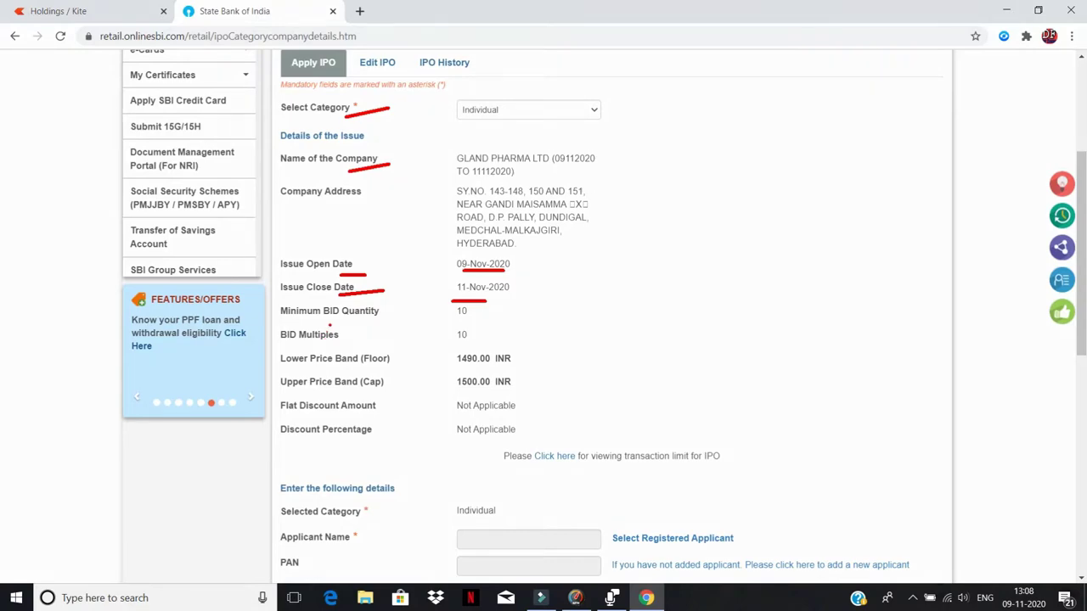
Highlight minimum bid 10, bid multiple 10, and the 1490.00–1500.00 price band
drag(322, 323, 374, 324)
drag(457, 321, 478, 323)
drag(322, 344, 365, 337)
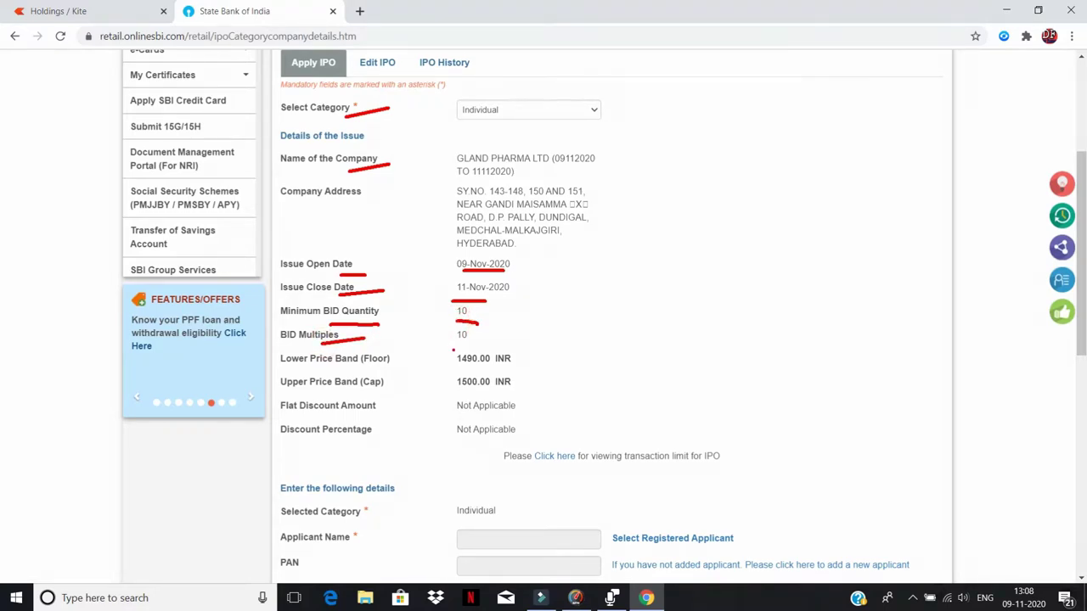
drag(454, 348, 475, 343)
drag(332, 371, 383, 363)
drag(457, 357, 497, 370)
drag(364, 393, 387, 391)
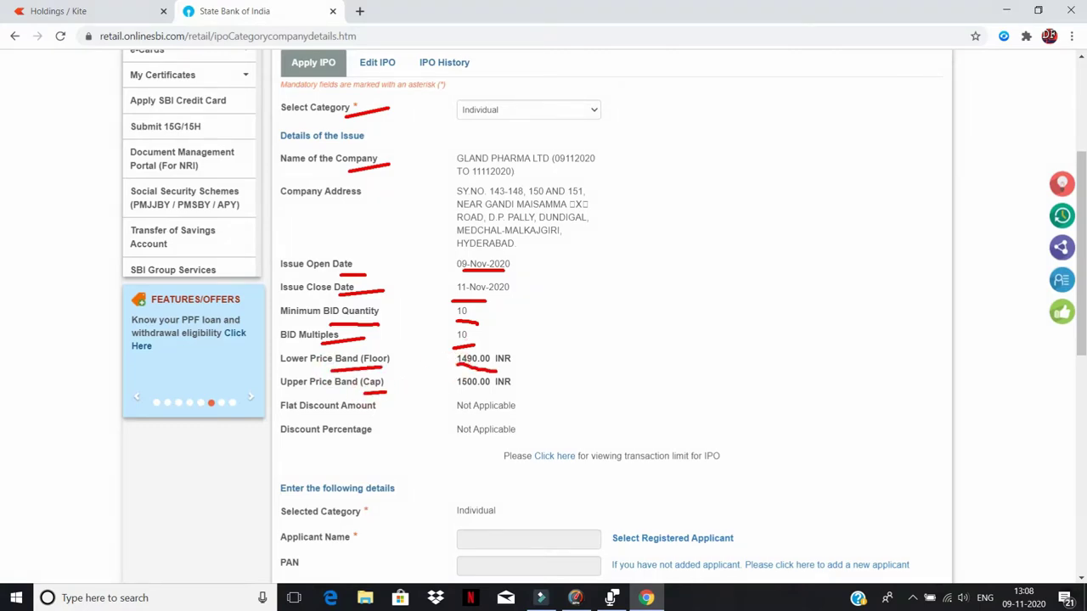
drag(462, 393, 492, 394)
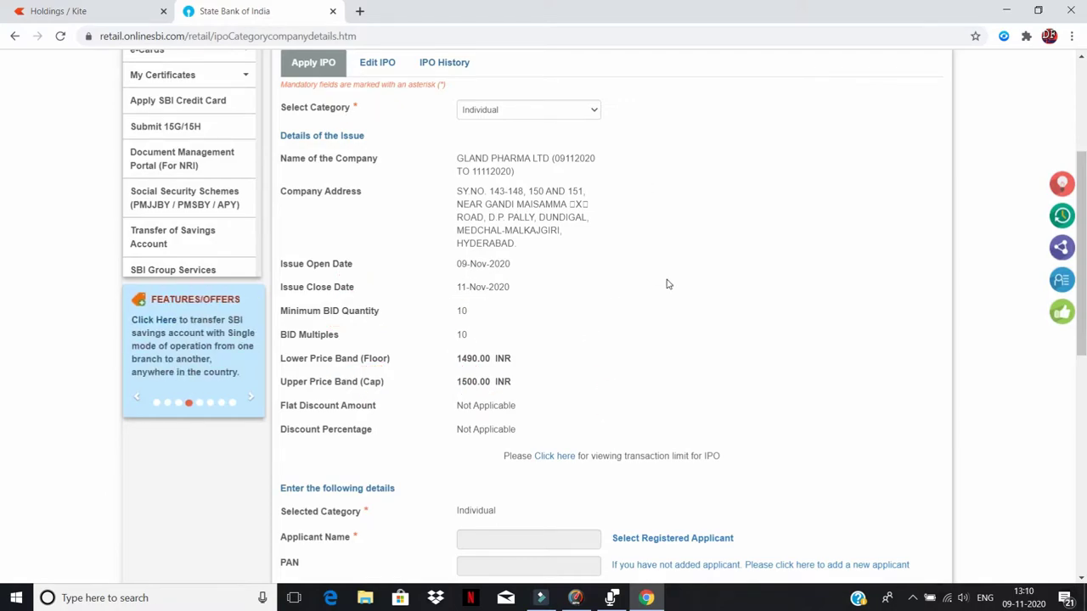
scroll(667, 283, down, 3)
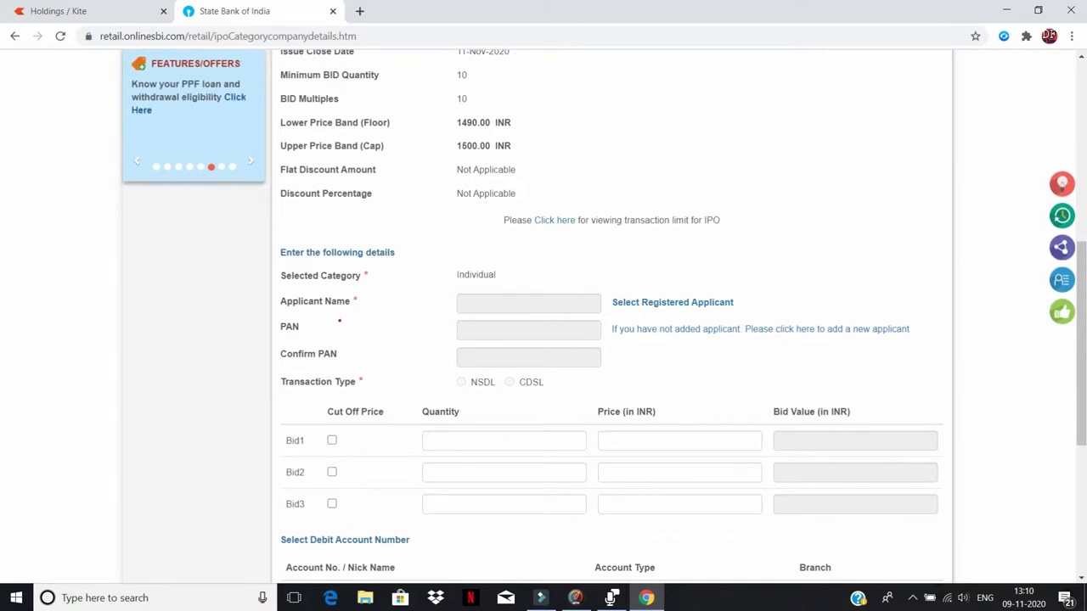
drag(346, 285, 374, 277)
drag(478, 282, 503, 275)
drag(330, 314, 357, 308)
drag(287, 335, 331, 325)
drag(322, 370, 365, 355)
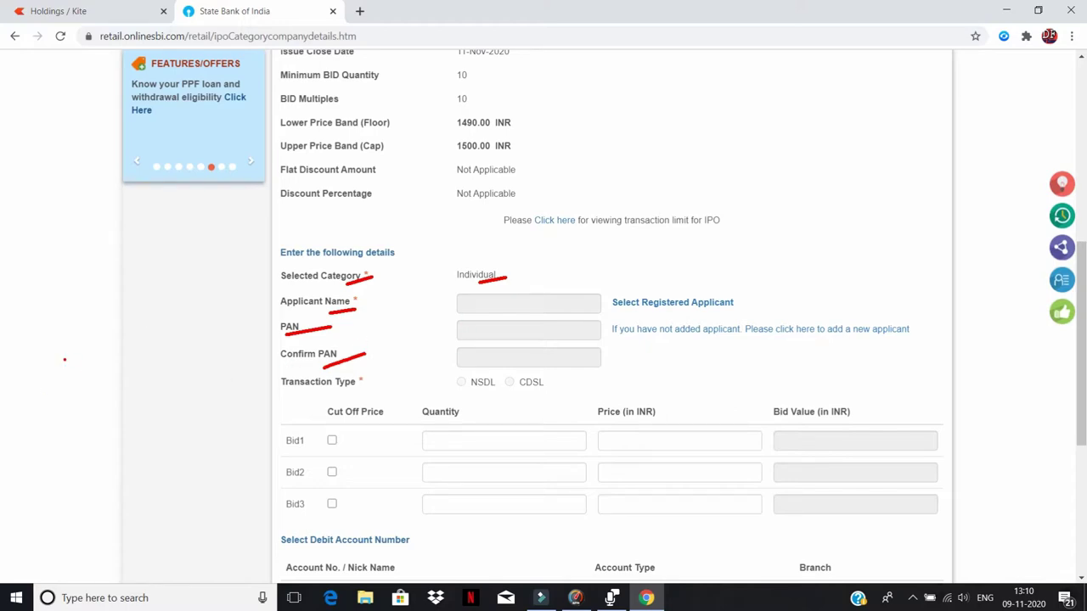
drag(323, 397, 352, 393)
drag(465, 395, 545, 388)
drag(627, 315, 675, 315)
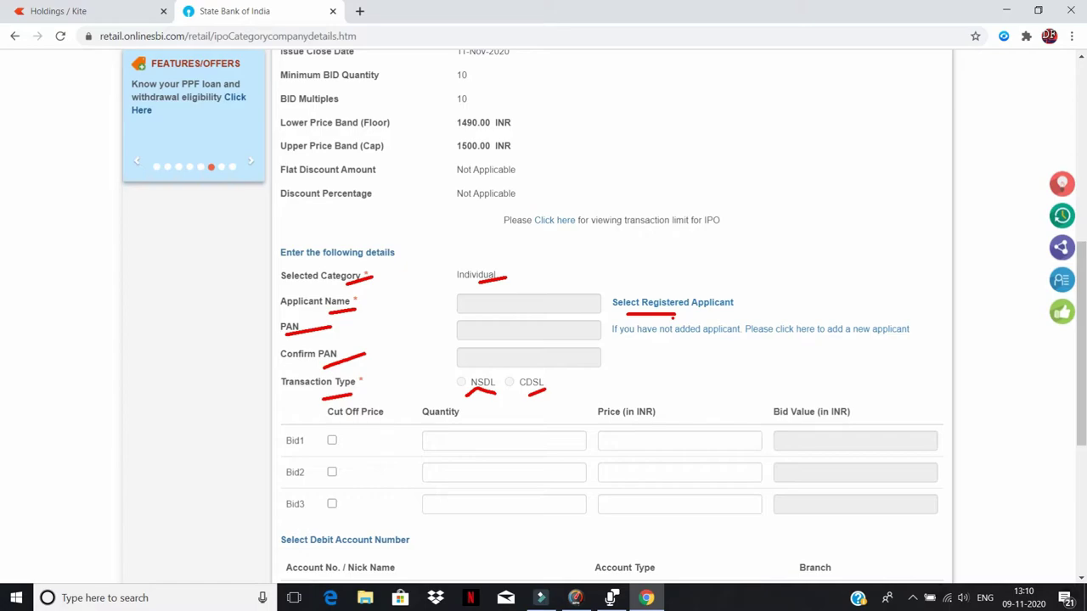
Pick the saved applicant nickname so the form fills in PAN and demat details
click(674, 304)
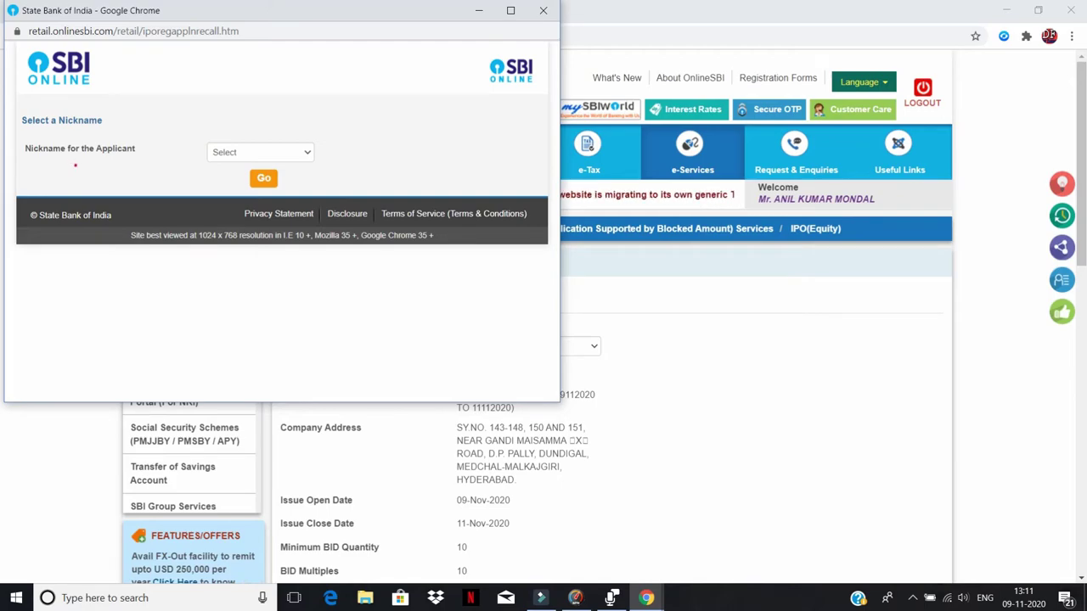
drag(82, 165, 135, 162)
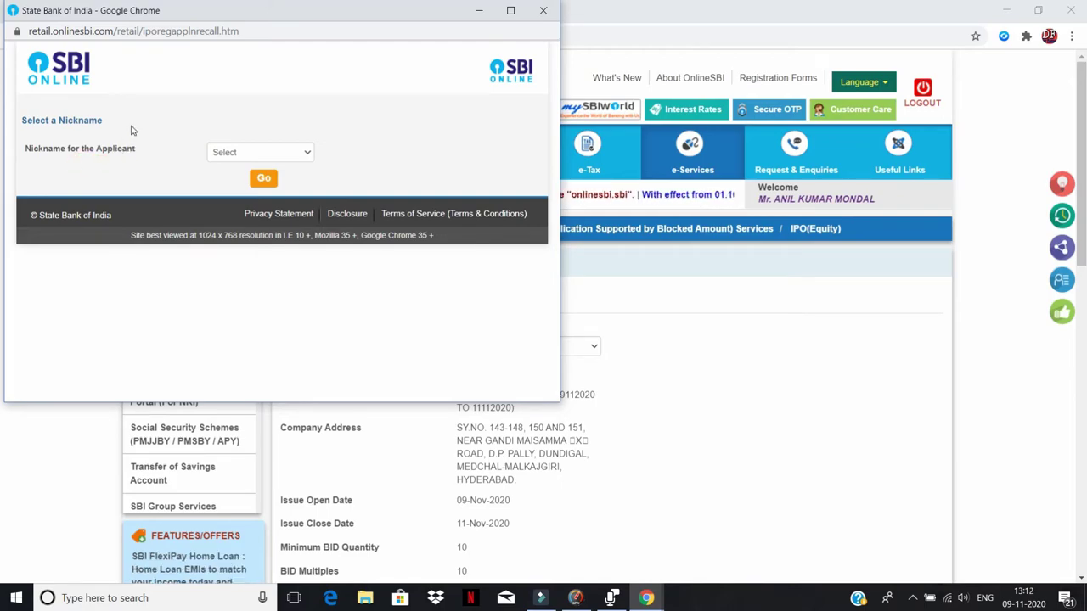
drag(109, 169, 146, 154)
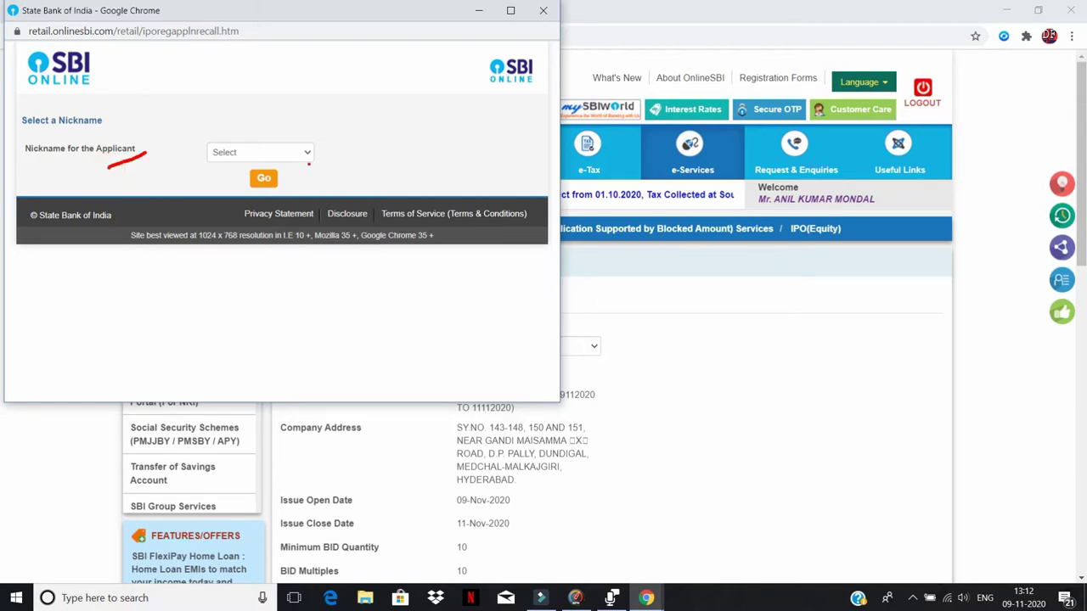
click(304, 154)
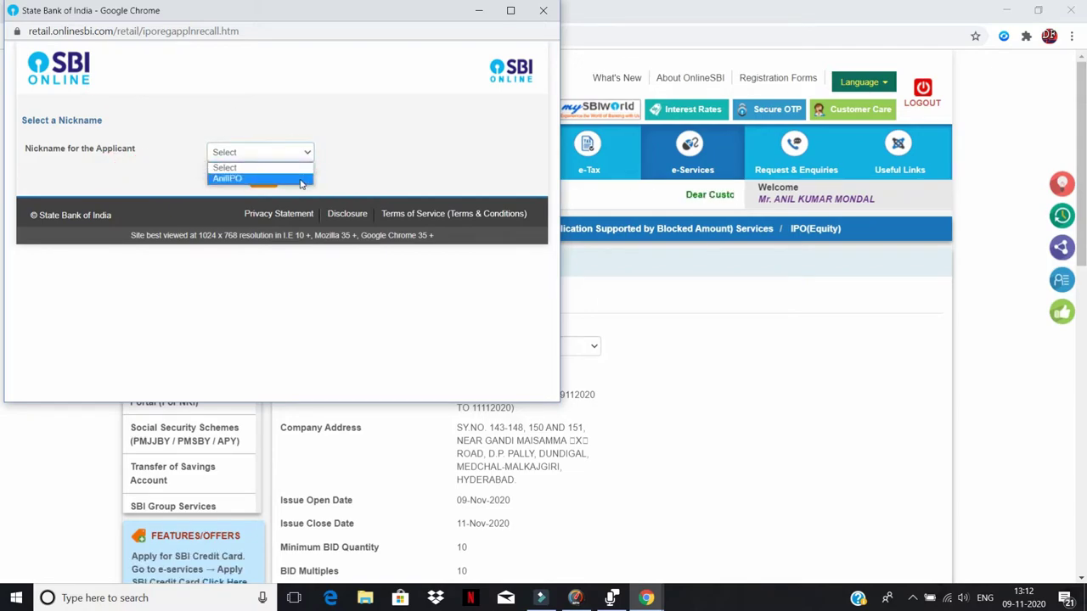
click(300, 181)
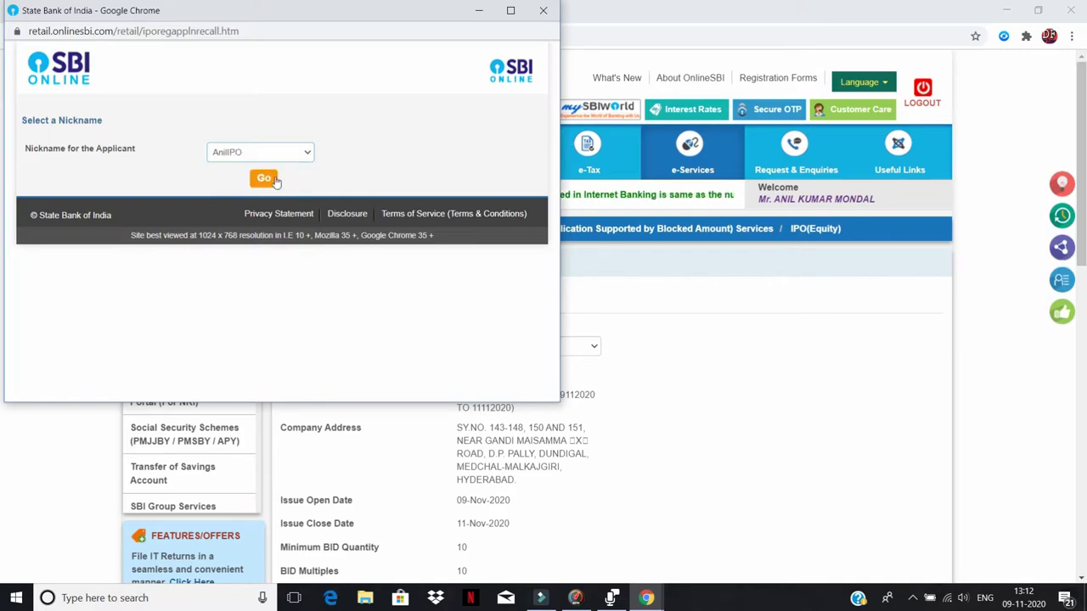
click(264, 180)
scroll(263, 186, down, 5)
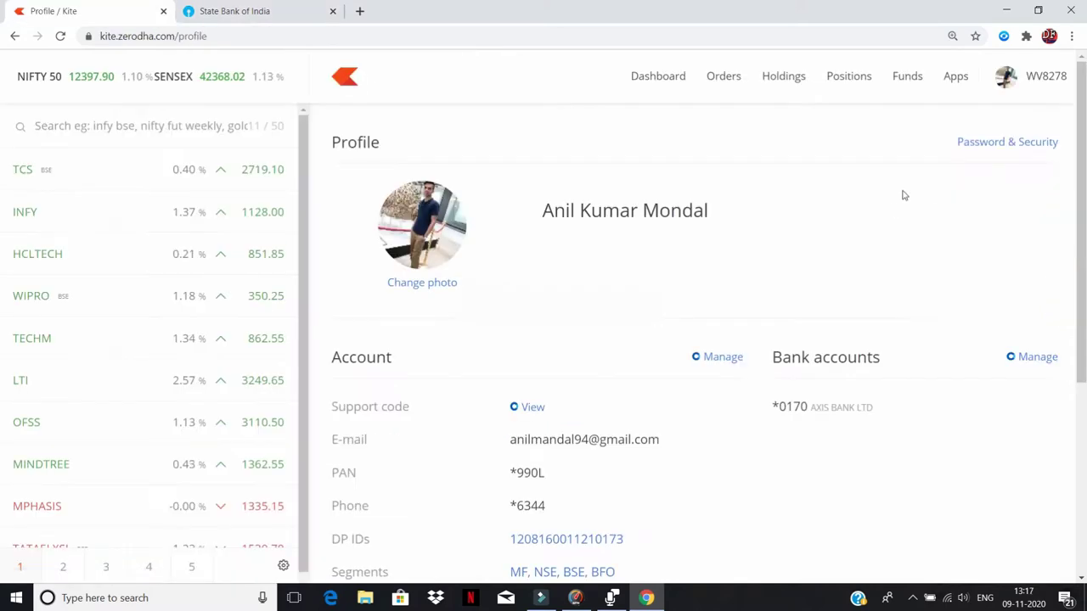
scroll(903, 195, down, 3)
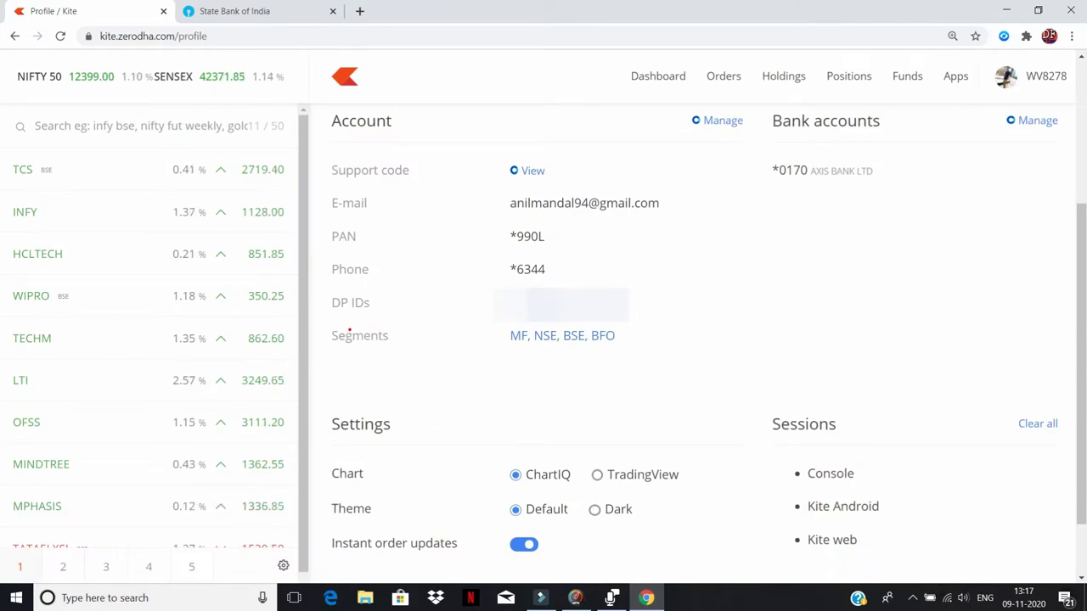
Note the DP ID on the Kite Profile page, then return to the SBI tab
drag(349, 324, 400, 311)
drag(495, 305, 659, 305)
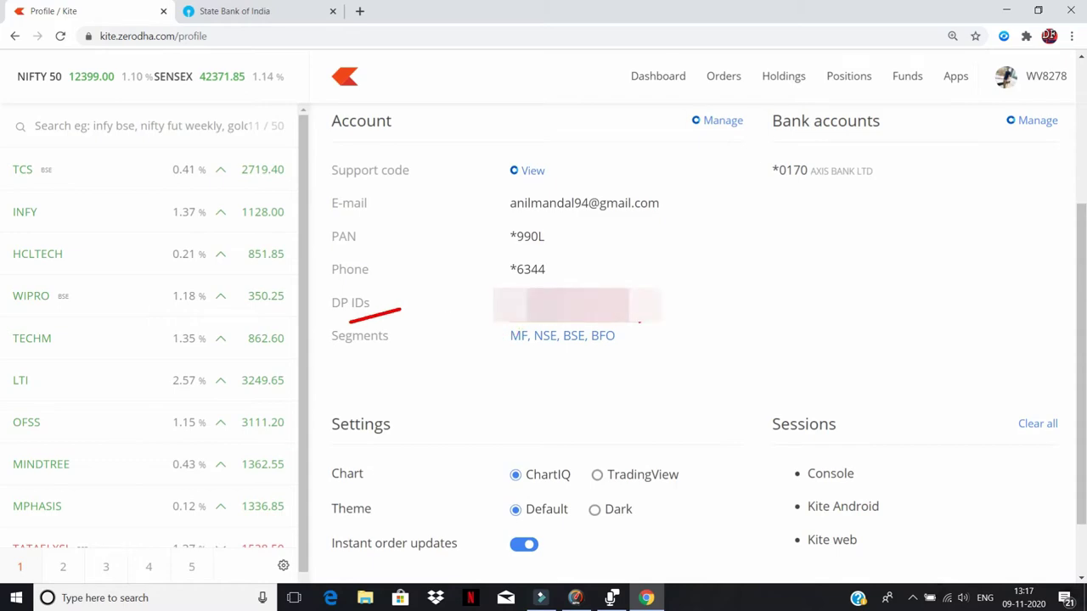
click(240, 11)
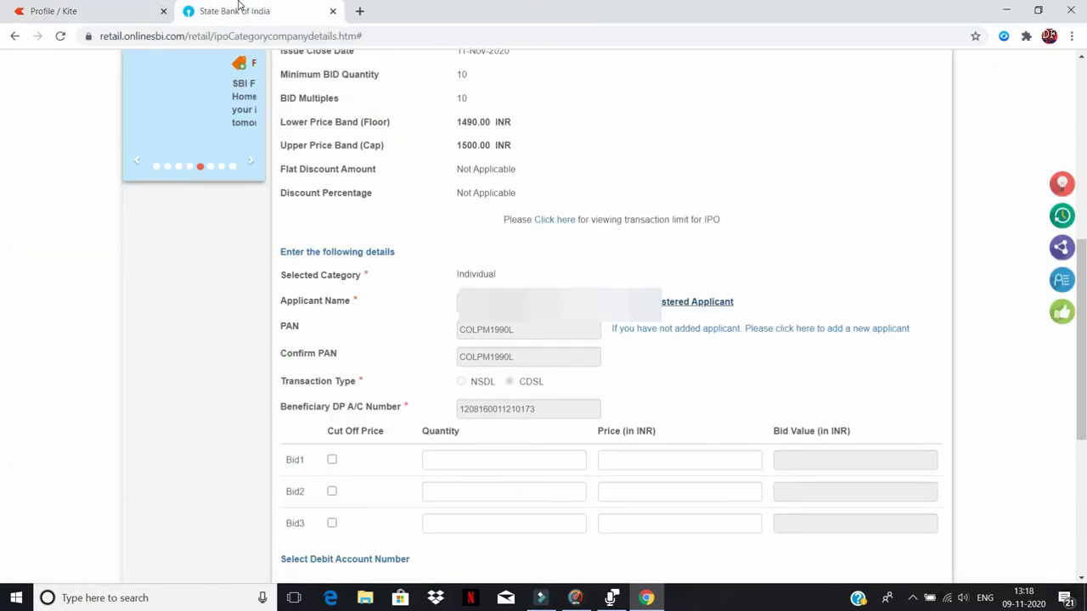
Tick Cut Off Price for Bid1 and enter a quantity of 10 shares
scroll(480, 246, down, 3)
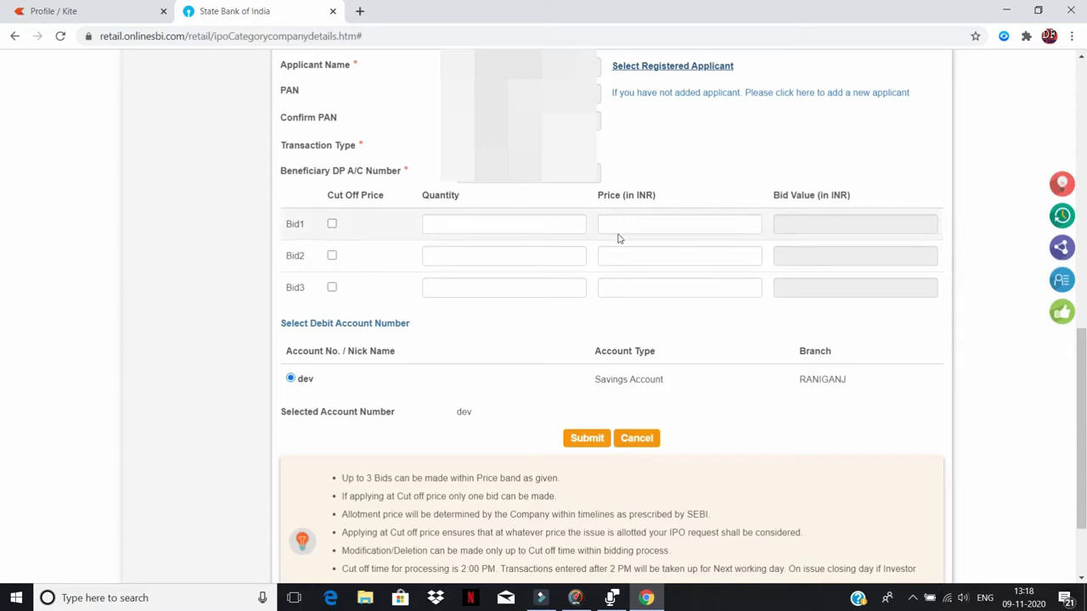
click(332, 225)
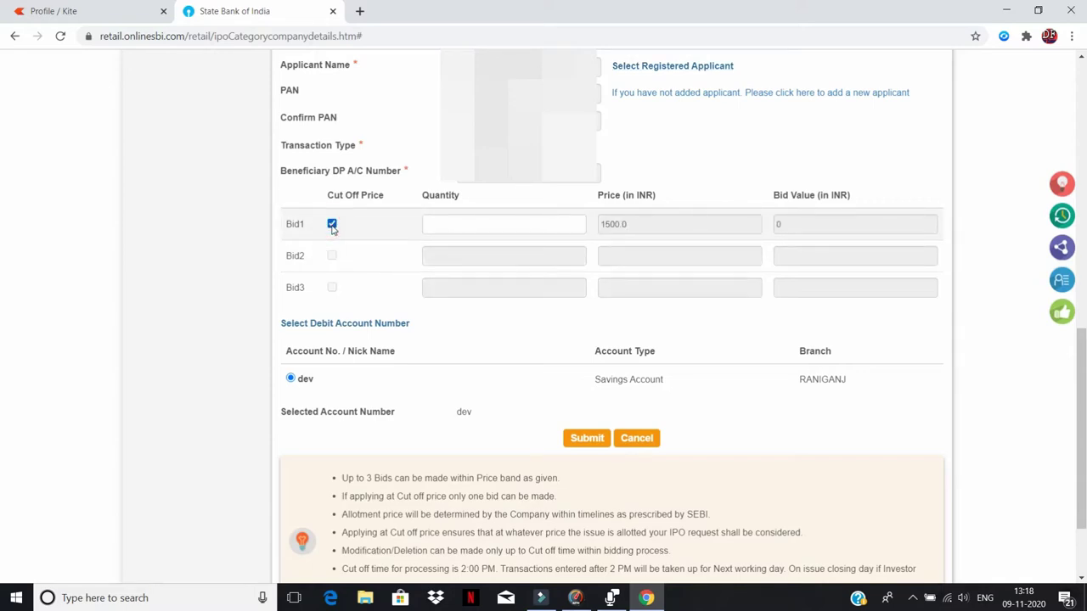
click(431, 223)
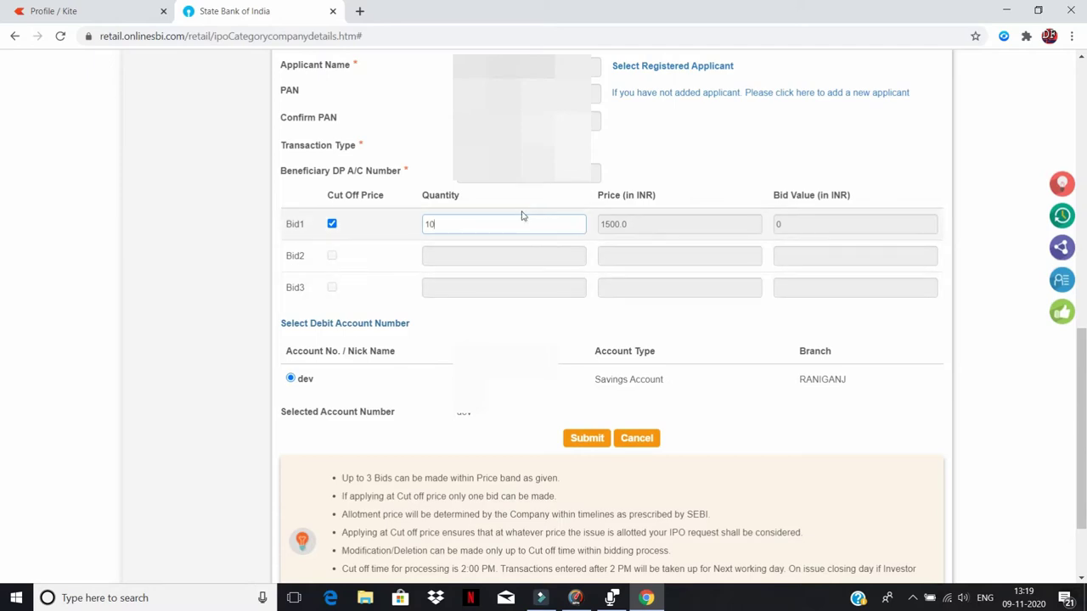
click(513, 254)
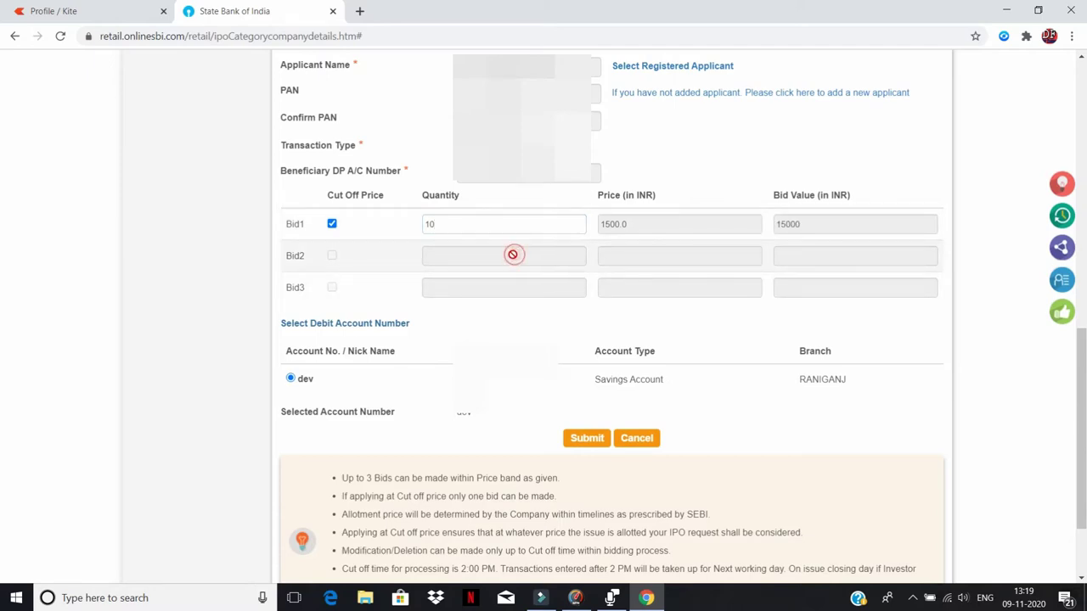
Verify the 15000 bid value and submit the IPO bid
click(784, 237)
drag(769, 212, 827, 243)
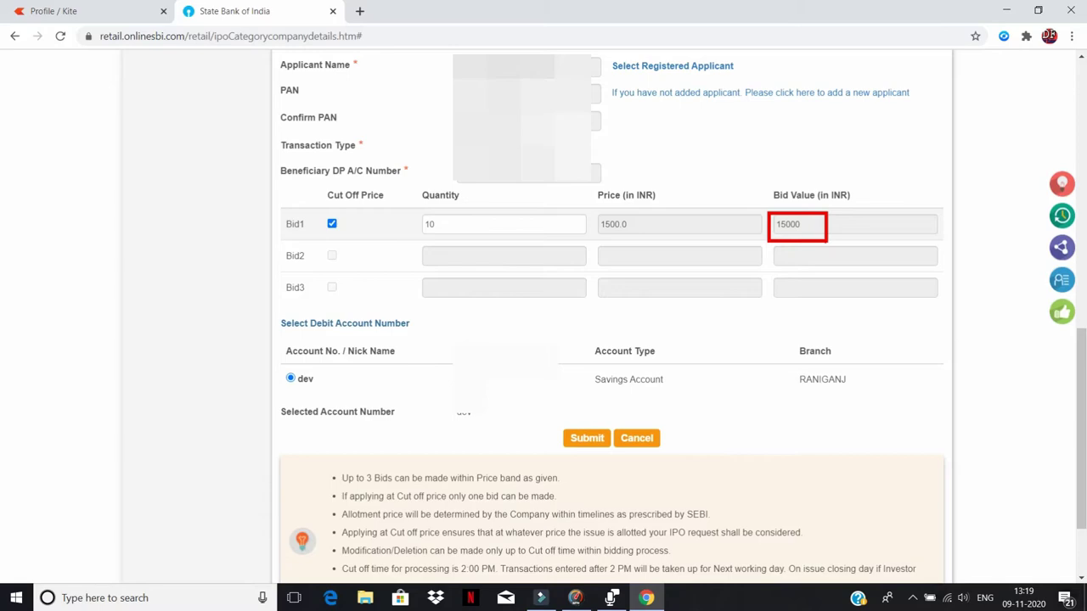
key(Escape)
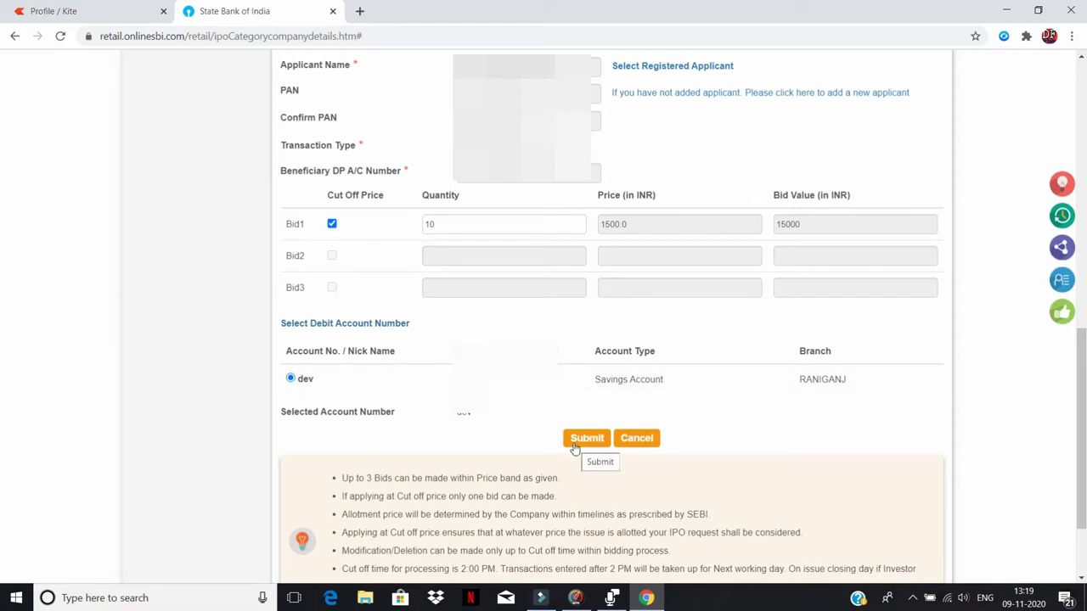
scroll(564, 376, up, 5)
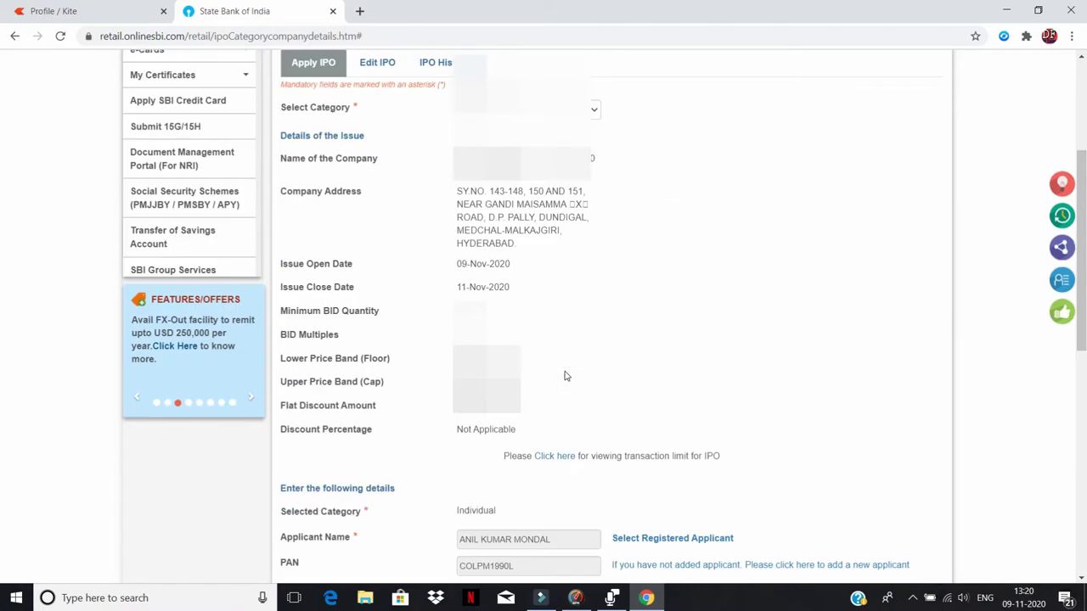
scroll(564, 376, down, 3)
scroll(565, 376, down, 4)
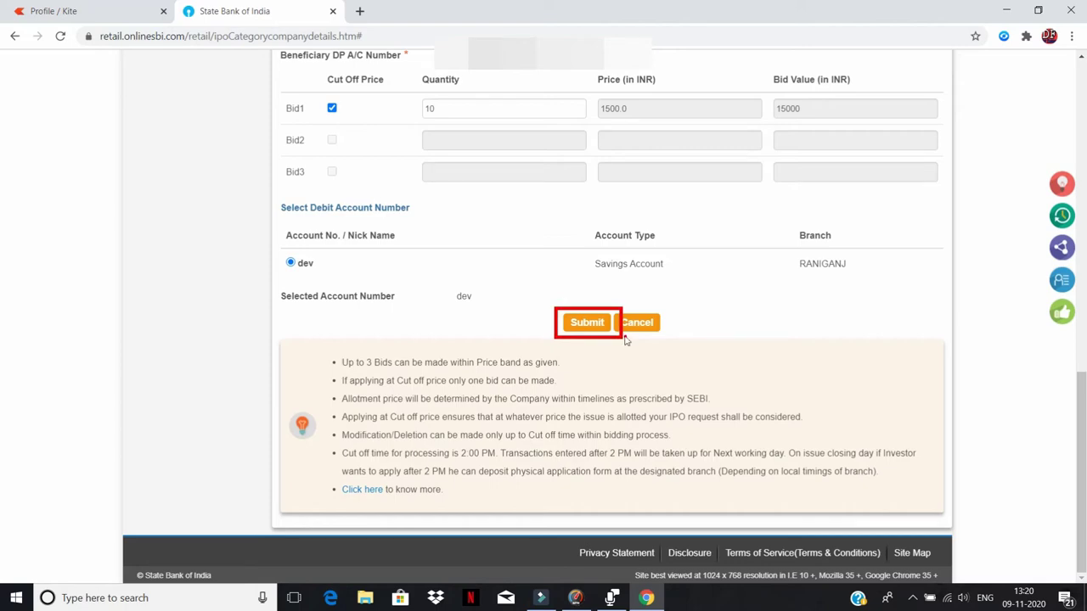
click(587, 322)
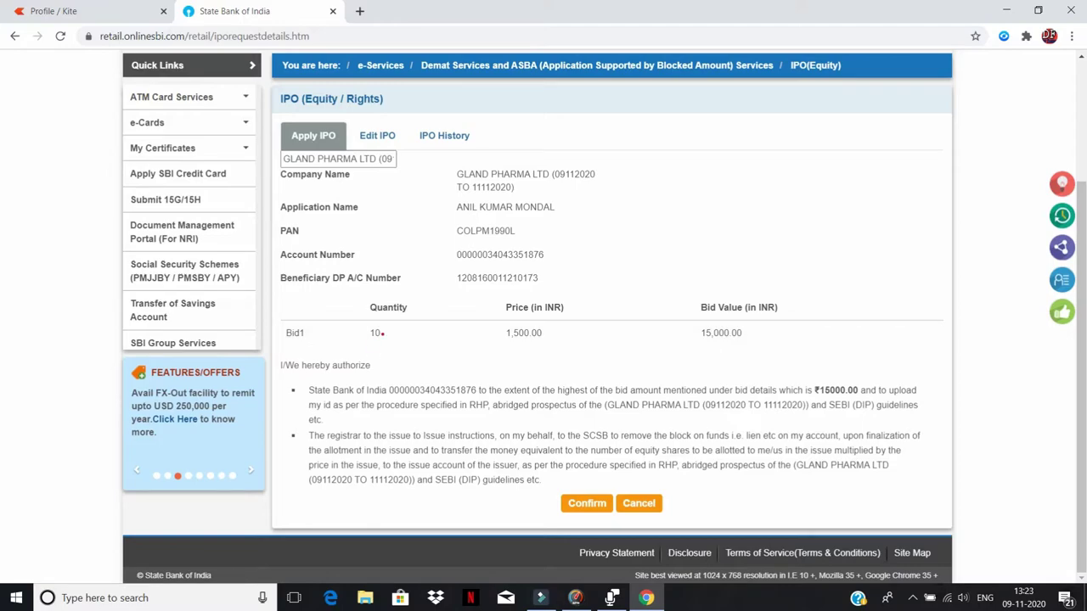
Check quantity 10, price 1,500.00 and bid value 15,000.00, then confirm the bid
drag(359, 350, 378, 346)
drag(492, 344, 533, 345)
drag(713, 345, 730, 341)
key(Escape)
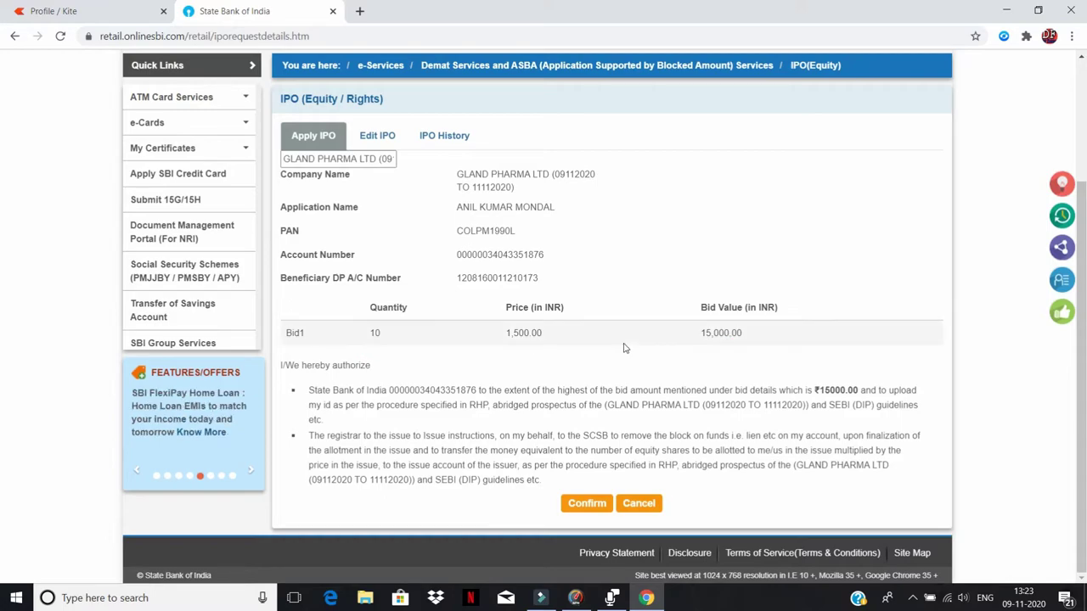
click(586, 504)
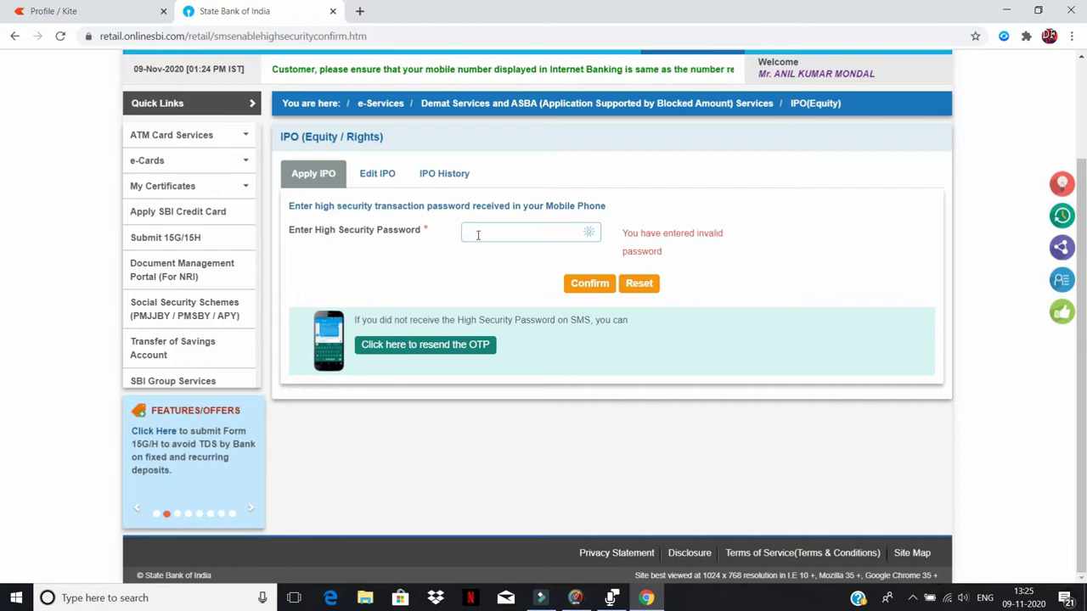
Enter the SMS one-time password as the High Security Password and confirm the application
text(••)
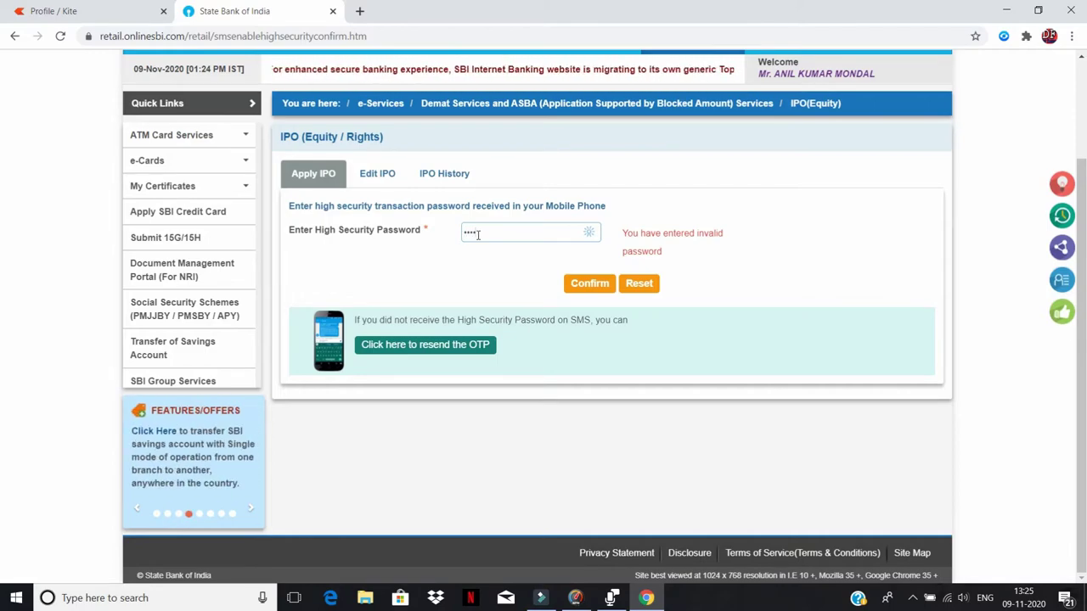
text(•••)
click(589, 284)
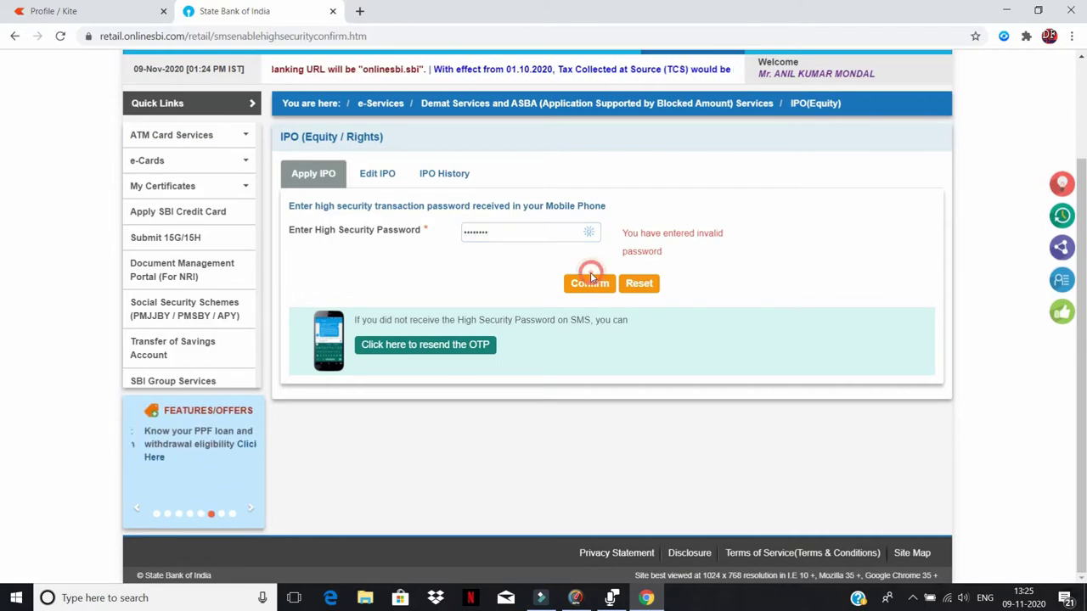
scroll(643, 357, down, 3)
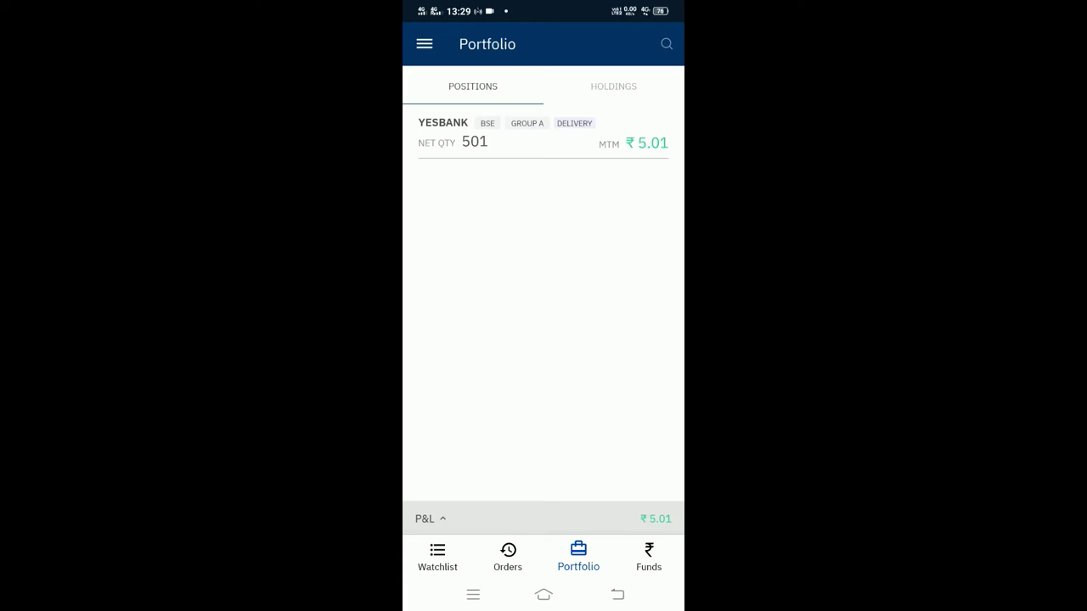
Go from Watchlist through the navigation drawer to Apply For IPO in Upstox Pro
click(437, 557)
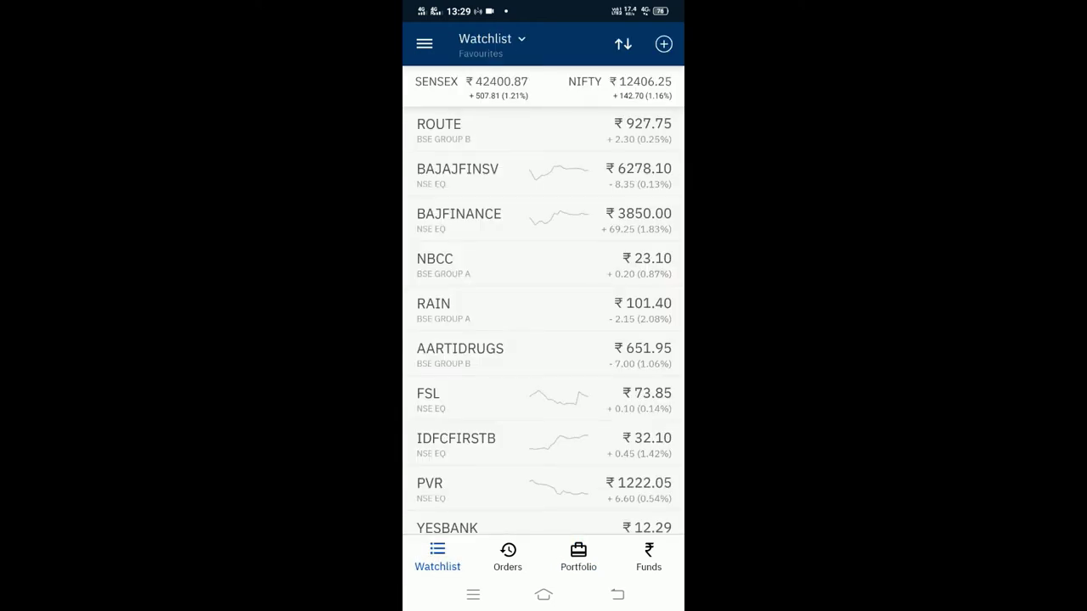
click(423, 43)
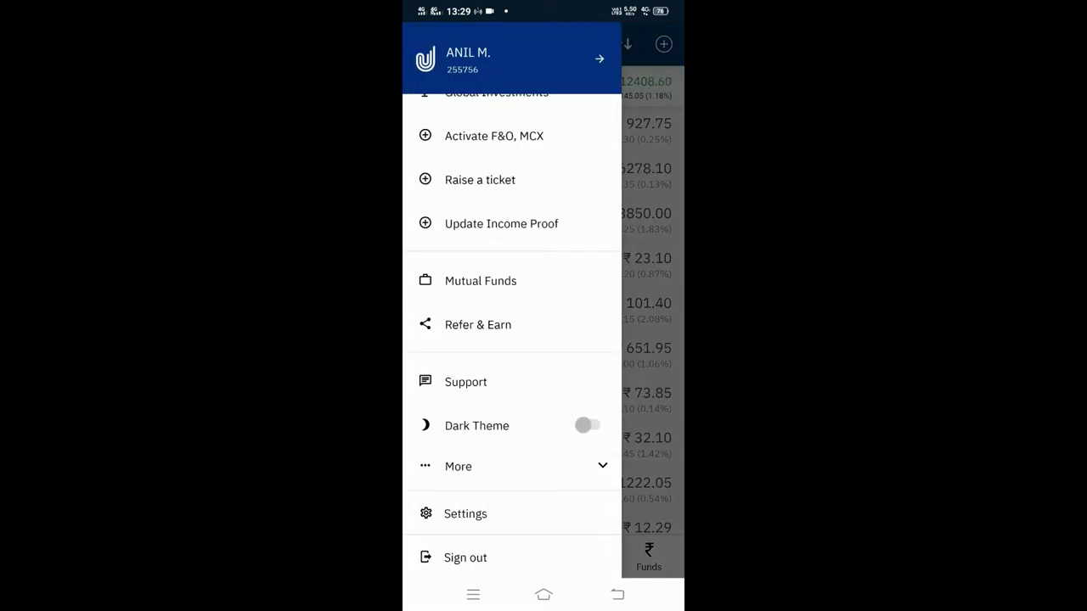
scroll(512, 297, up, 3)
click(480, 119)
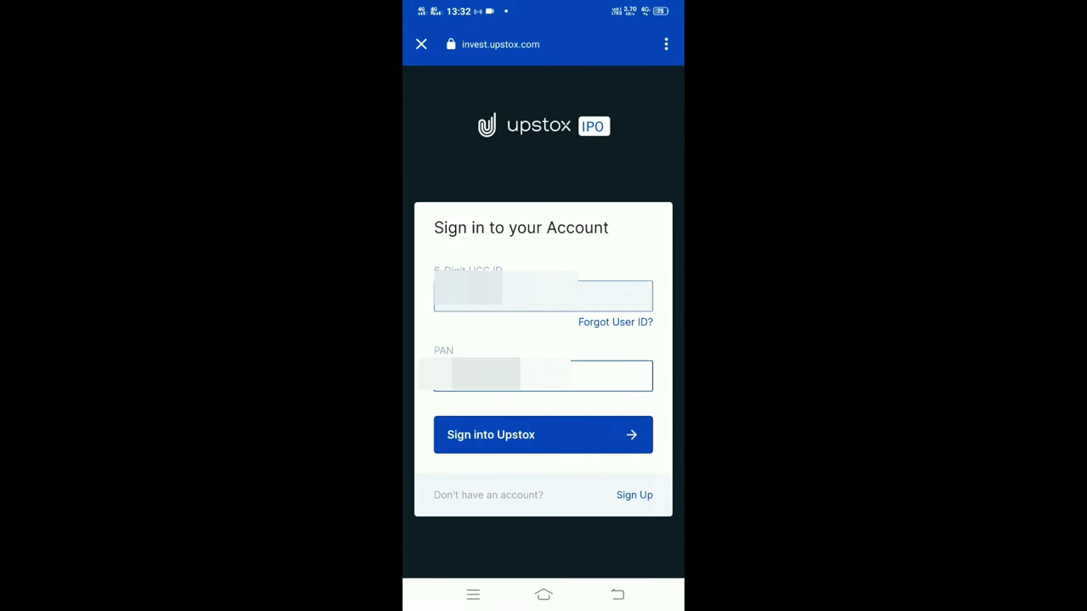
Sign into Upstox and validate the applicant's year of birth
click(565, 440)
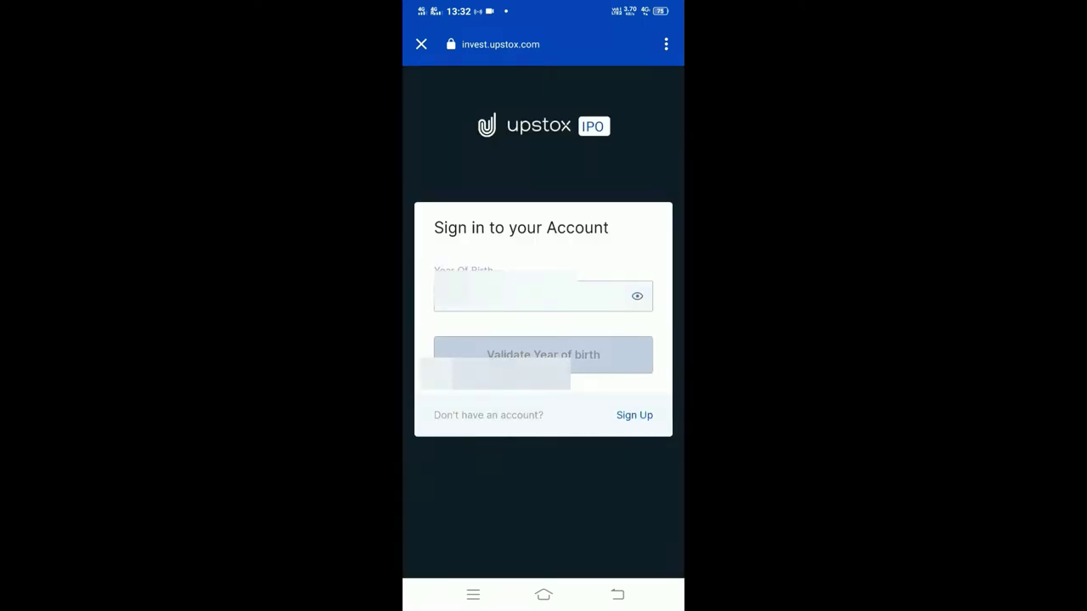
click(510, 295)
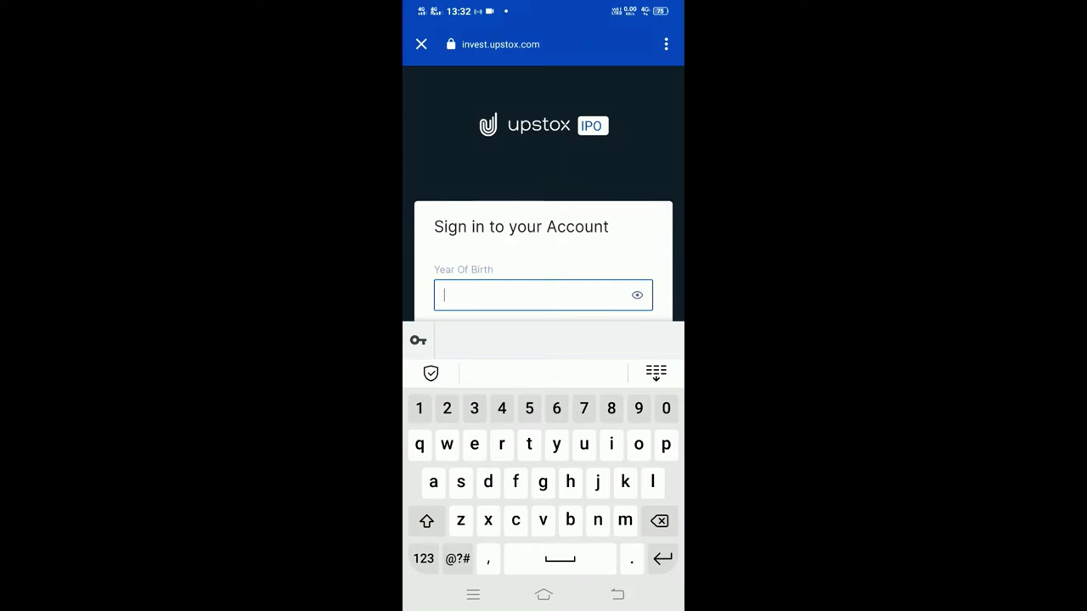
text(1995)
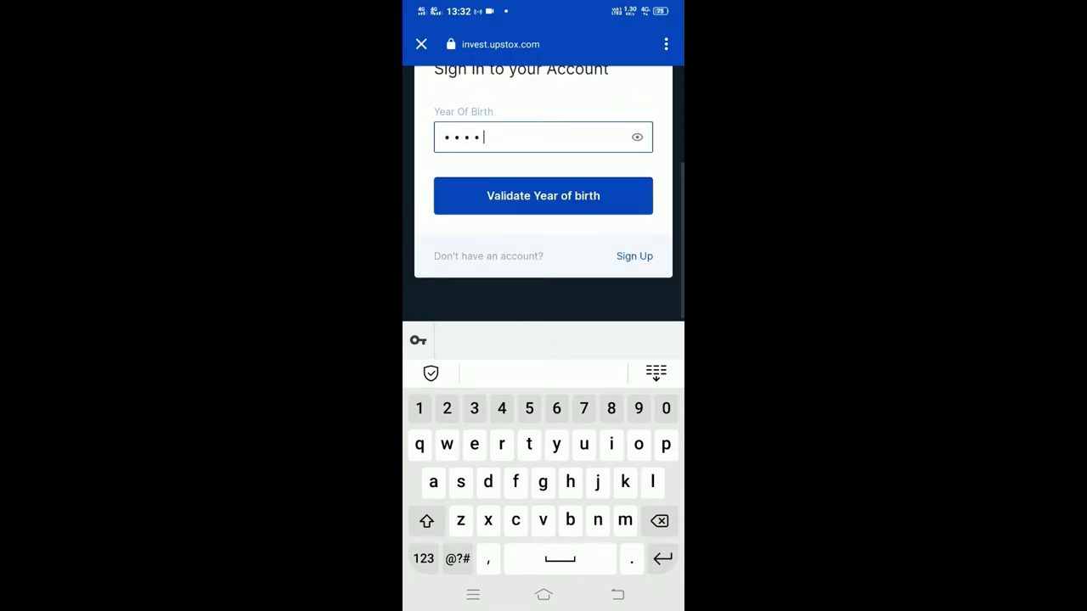
key(Return)
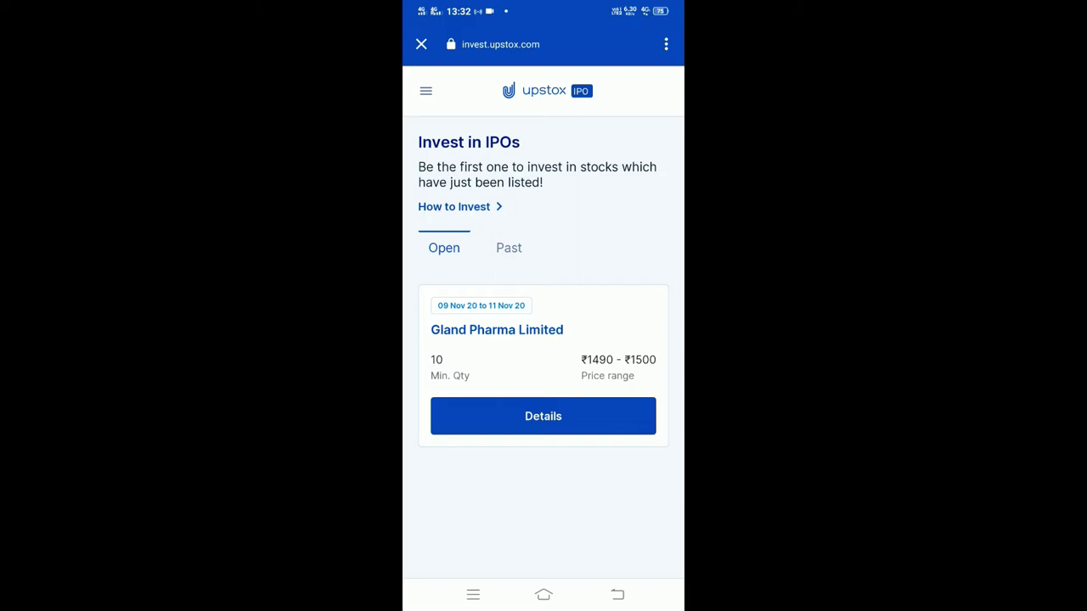
Start a bid on Gland Pharma Limited in Upstox, keeping Individual as investor type, ready for the UPI ID
click(582, 418)
click(582, 418)
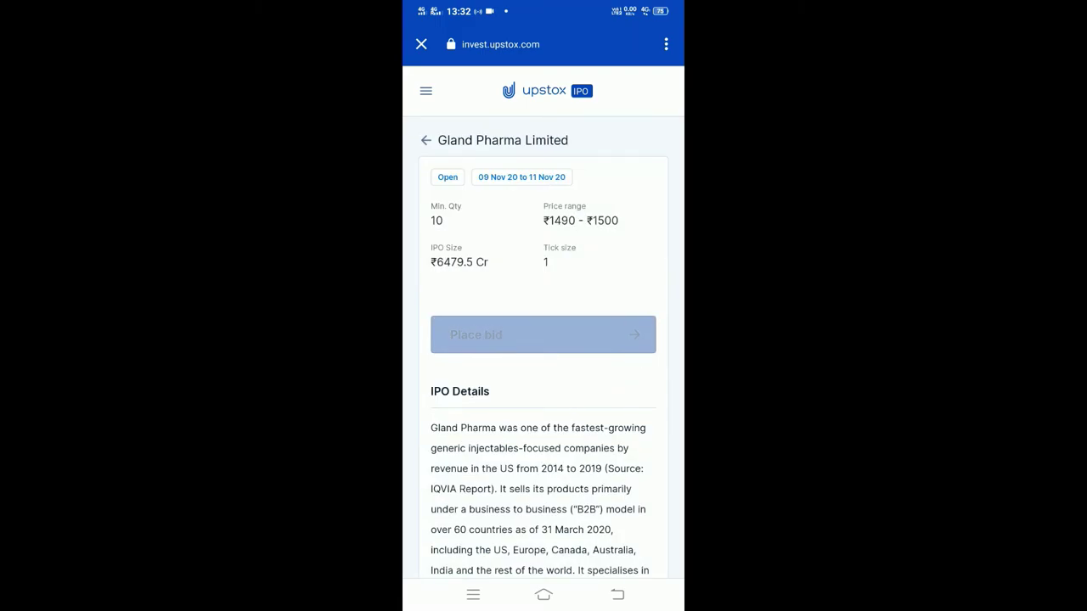
click(543, 334)
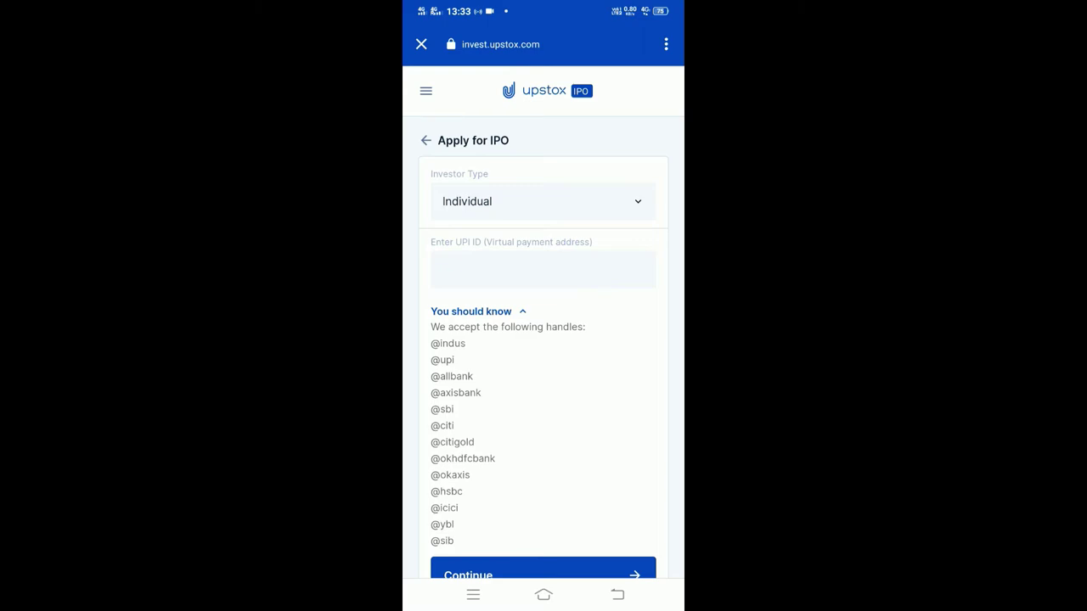
click(543, 201)
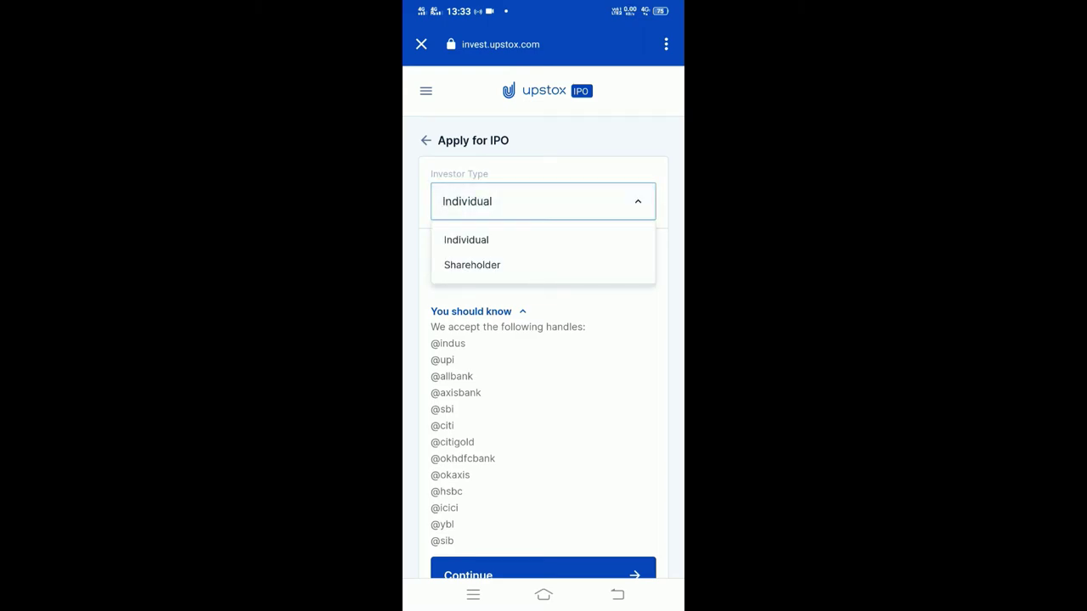
click(466, 239)
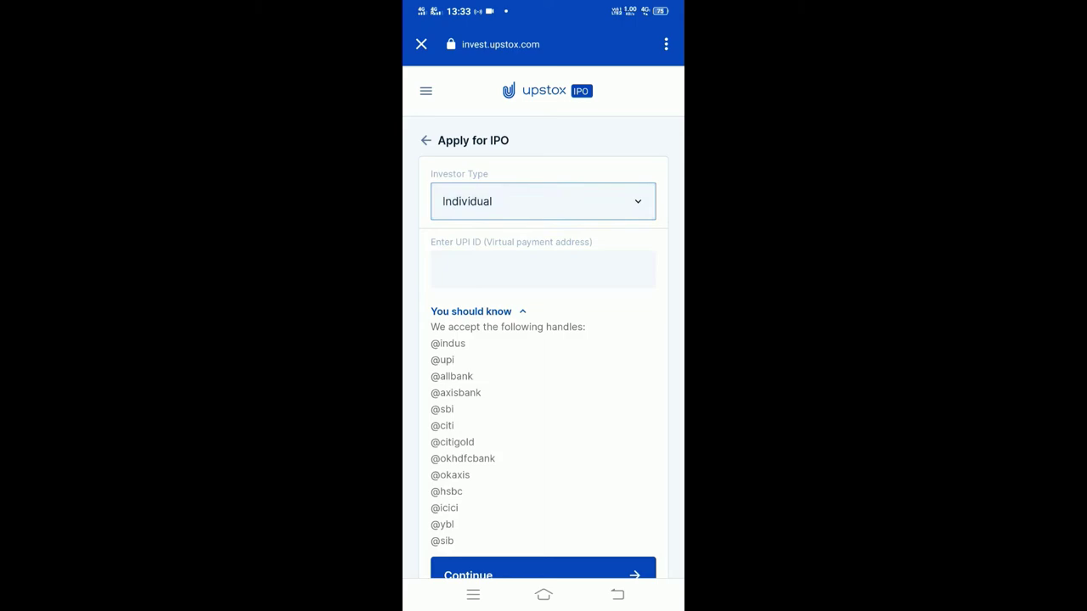
click(542, 270)
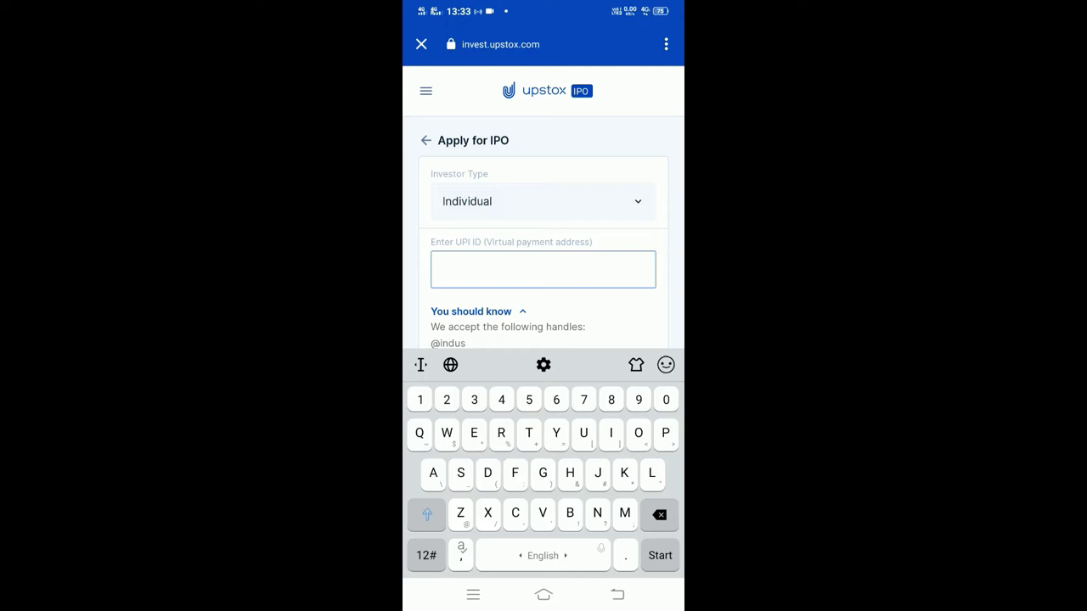